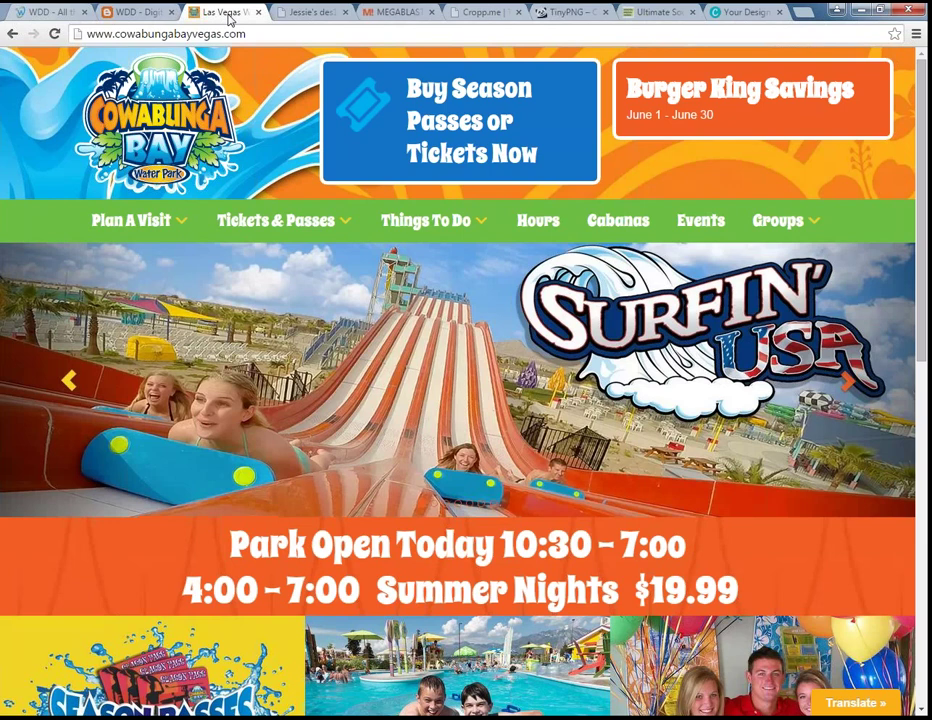
Bring up the MEGABLAST demo site and close the Las Vegas water park and WDD blog tabs
left_click(305, 12)
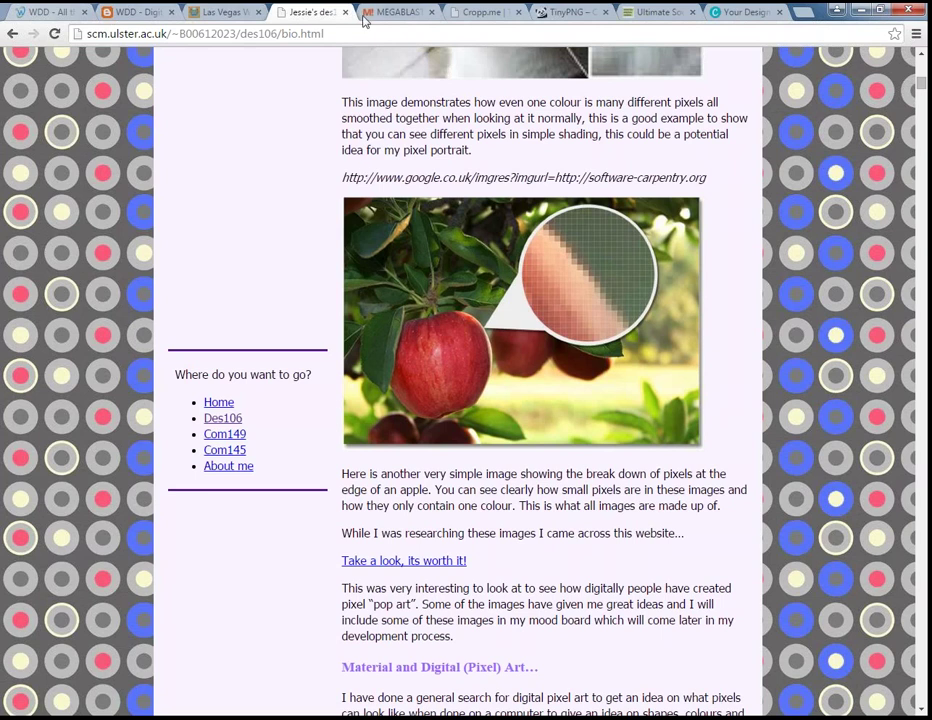
left_click(394, 13)
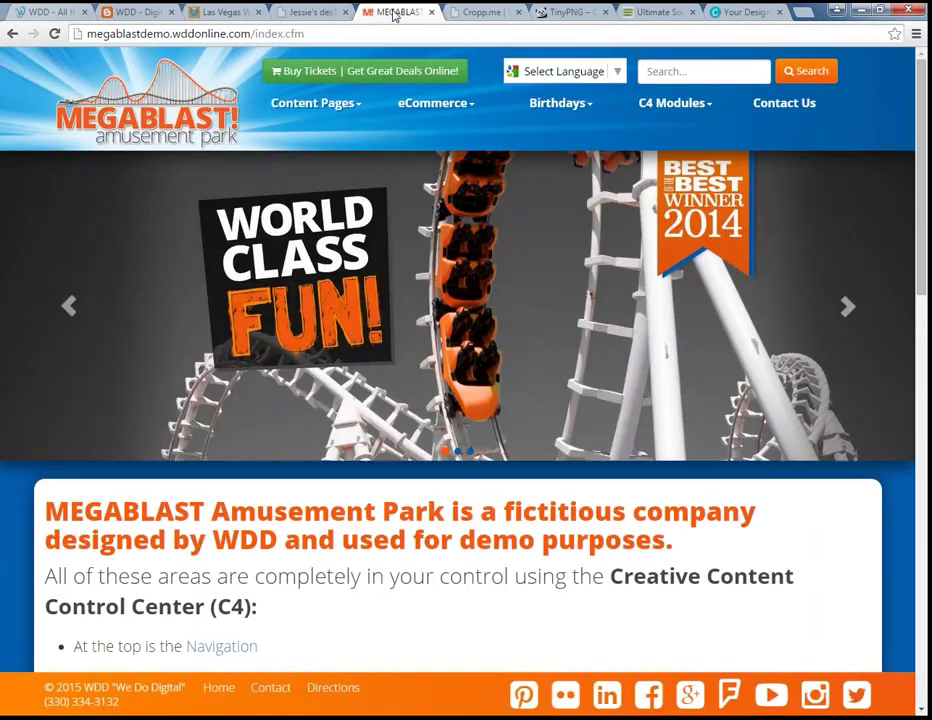
left_click(257, 13)
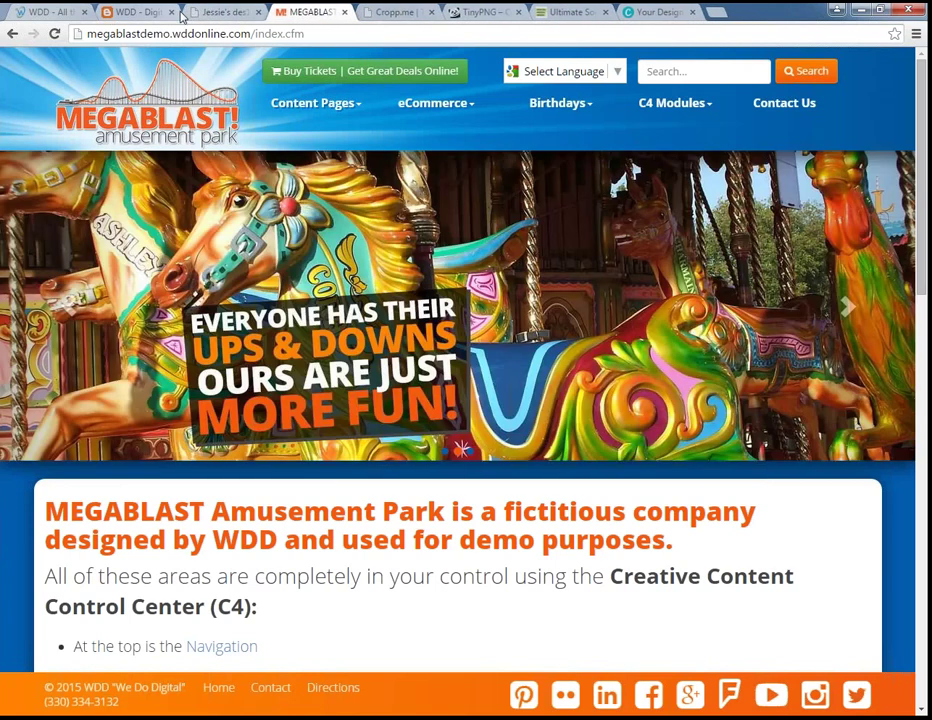
left_click(171, 12)
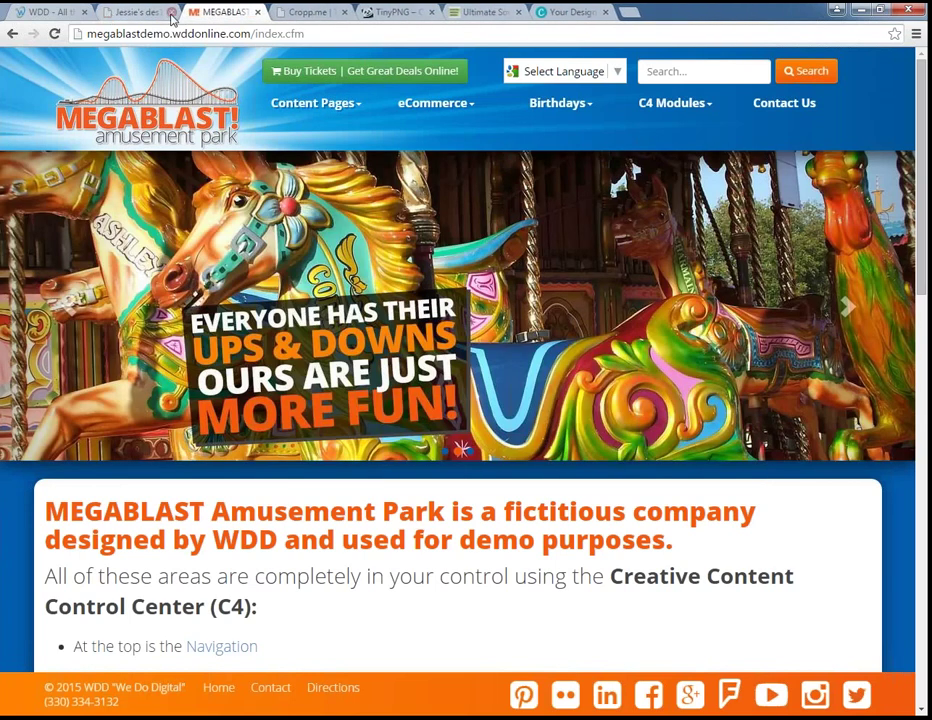
Open the Image Resizing content page and review its original, stretched, squished and pixelated team photos
mouse_move(327, 104)
left_click(329, 134)
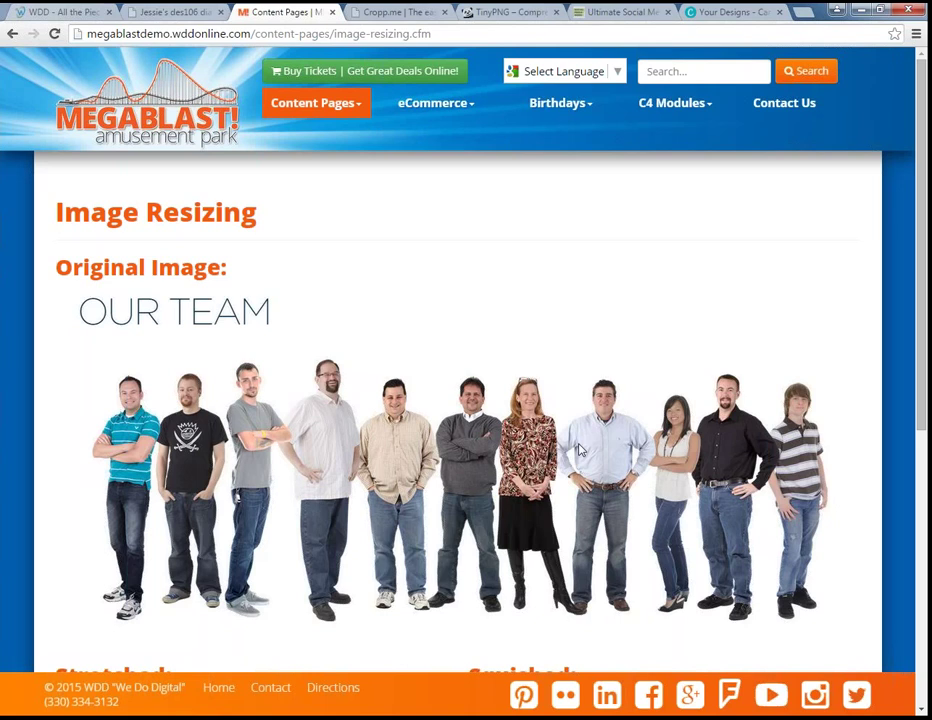
scroll(578, 450, "down", 5)
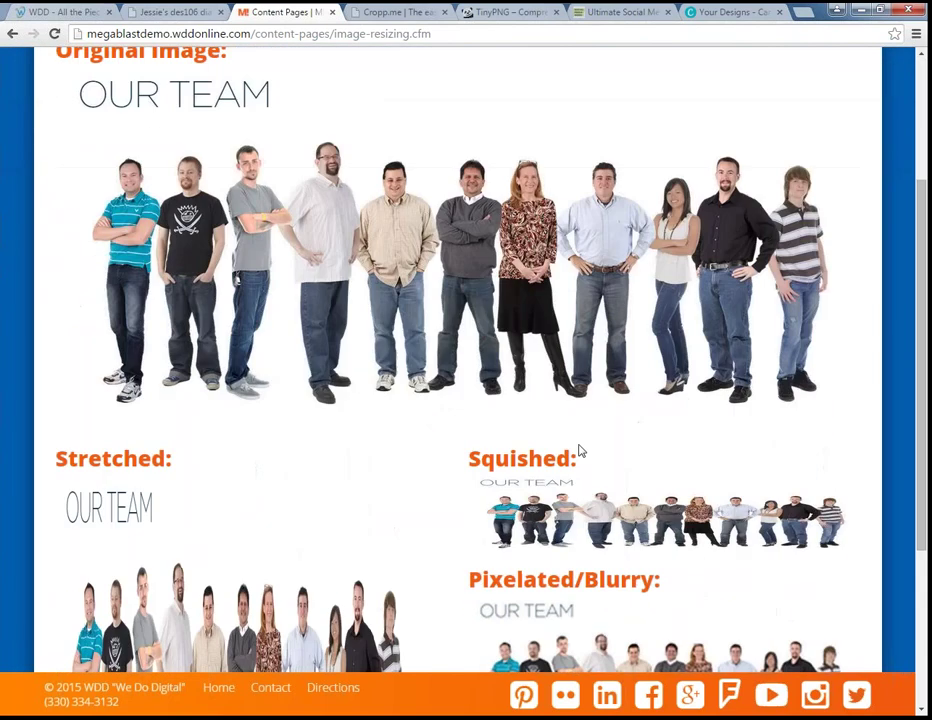
scroll(578, 451, "down", 1)
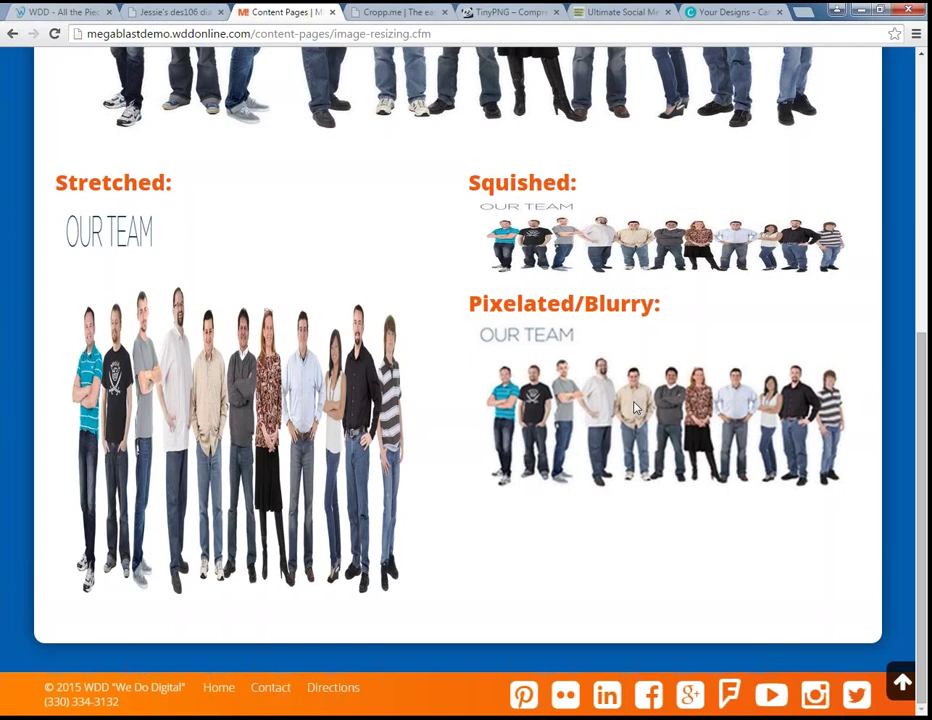
scroll(634, 407, "up", 5)
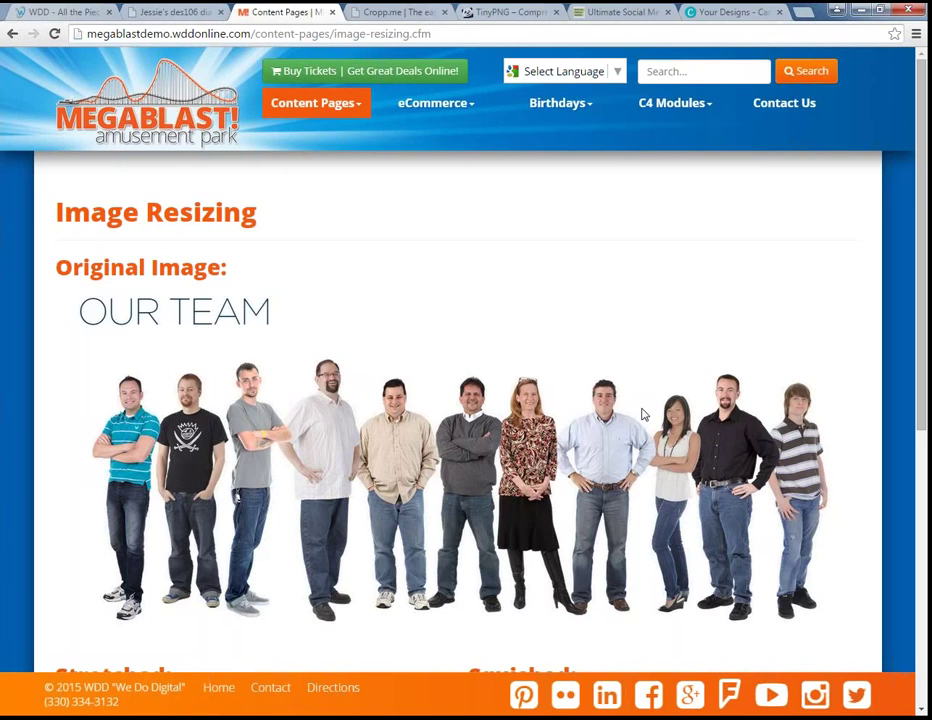
Open the original team image from the Image Resizing page in its own browser tab and check its pixel dimensions
scroll(487, 410, "down", 1)
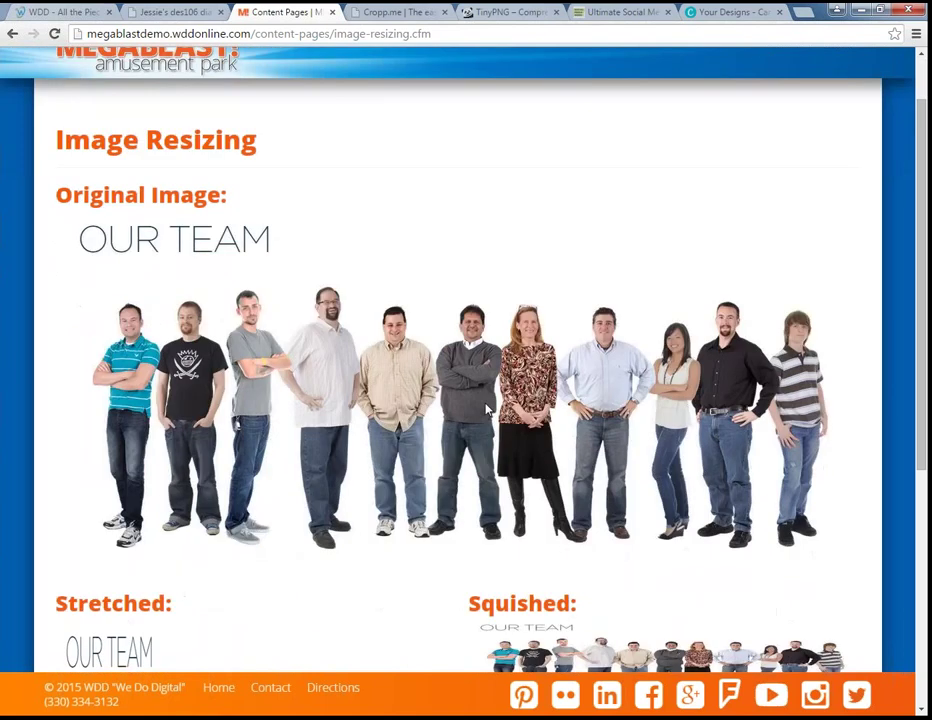
scroll(487, 410, "down", 1)
scroll(375, 328, "up", 1)
scroll(375, 328, "down", 1)
scroll(535, 338, "down", 1)
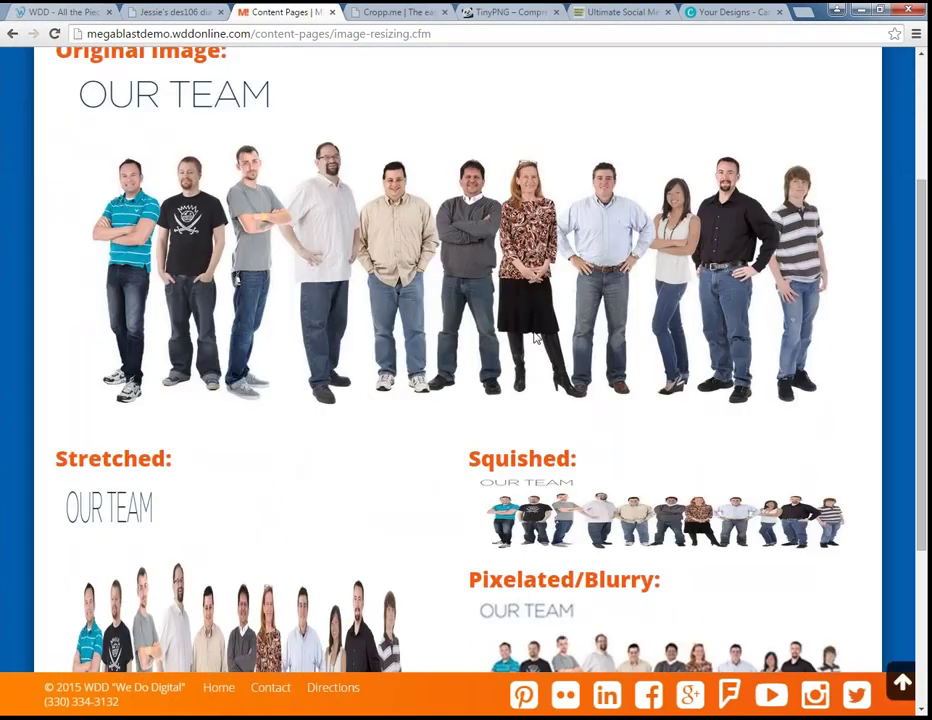
scroll(535, 338, "up", 2)
right_click(447, 360)
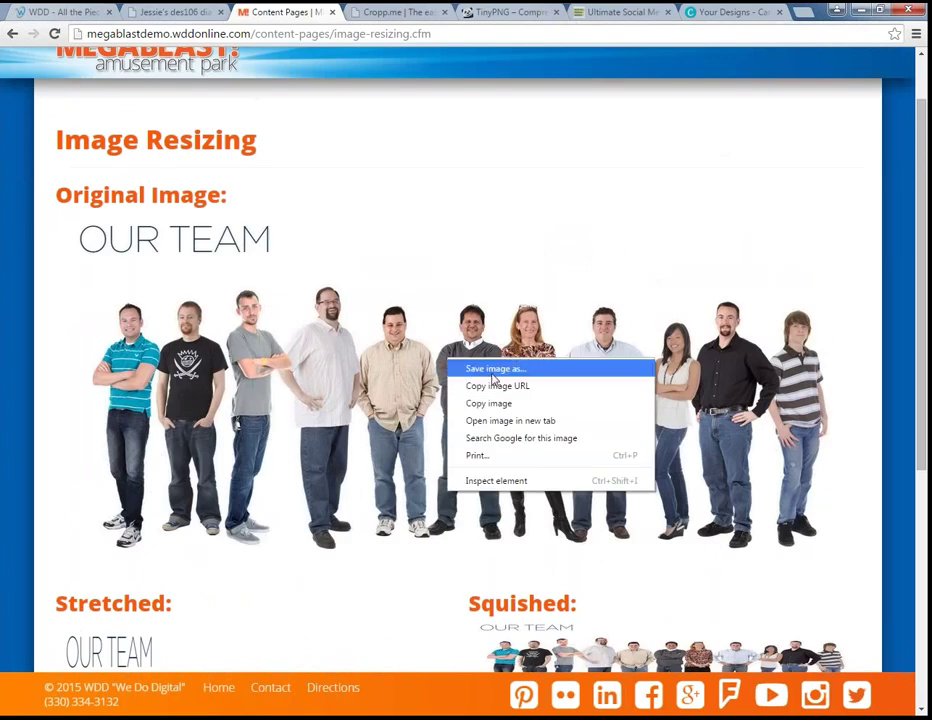
left_click(512, 421)
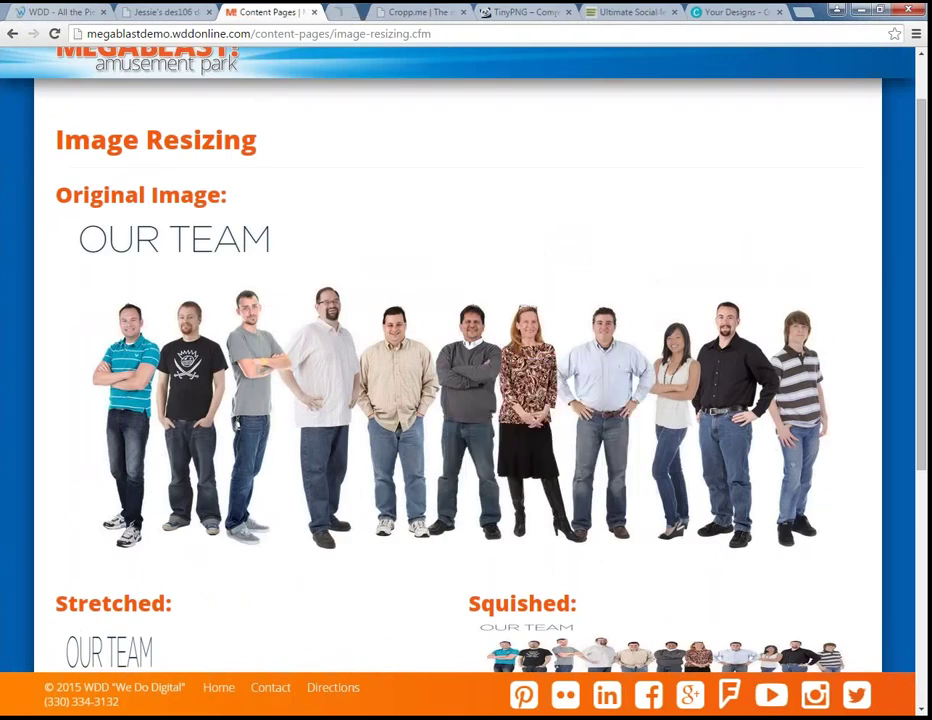
left_click(340, 11)
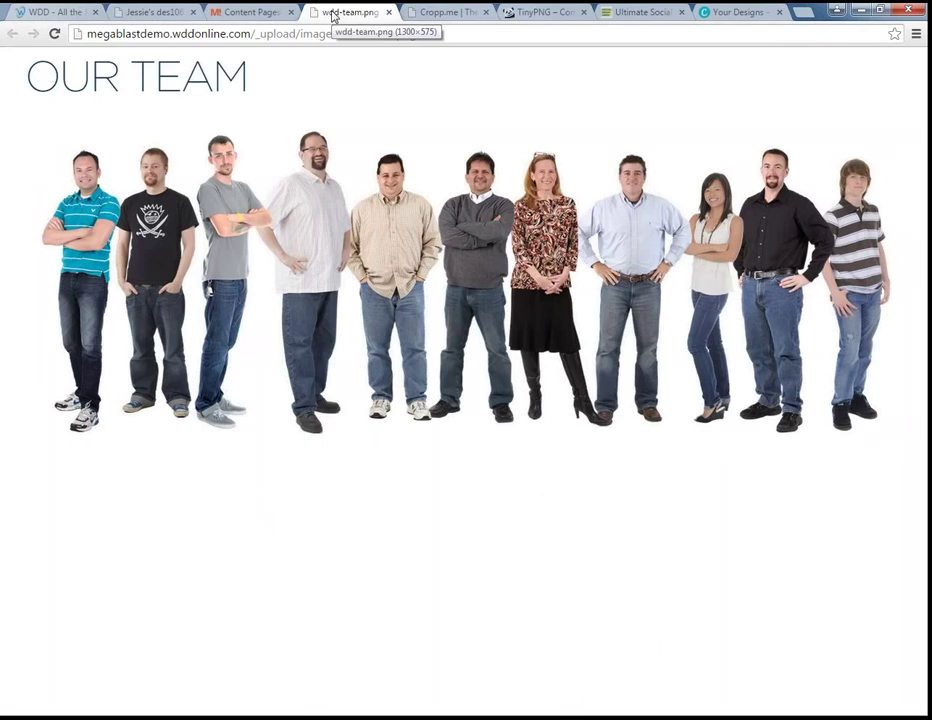
Compare the full-size wdd-team.png with its display on the Image Resizing page and review the distorted versions
left_click(256, 13)
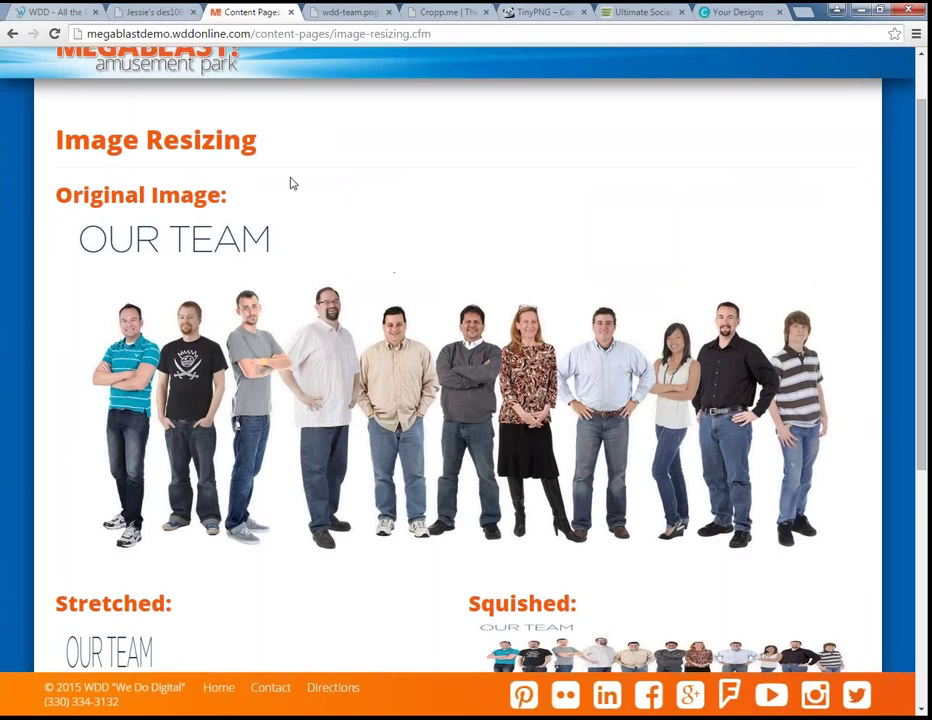
left_click(346, 13)
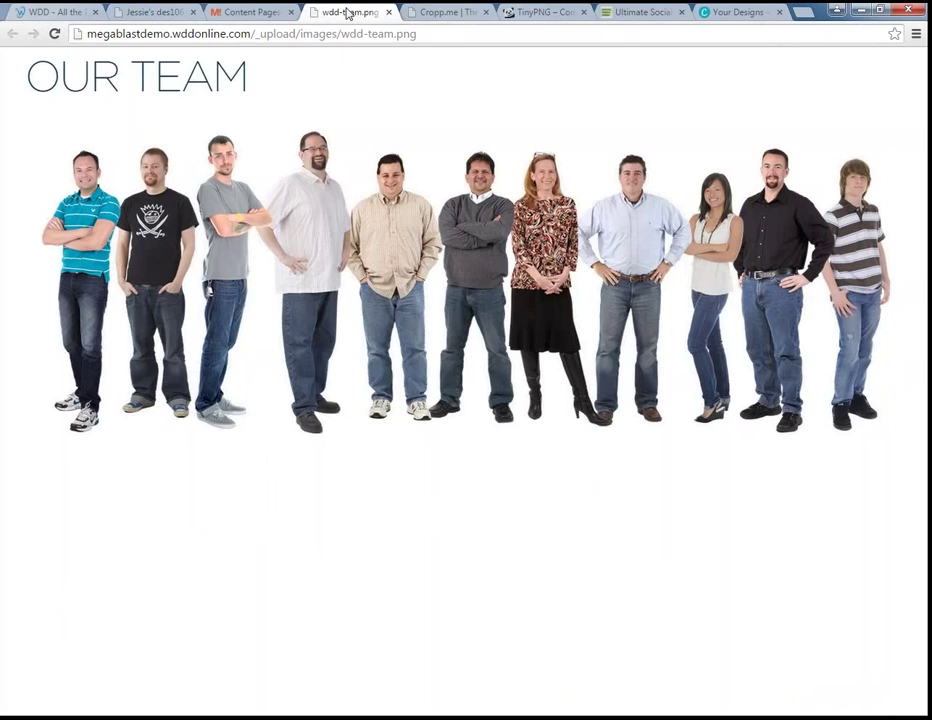
left_click(262, 12)
scroll(343, 263, "down", 2)
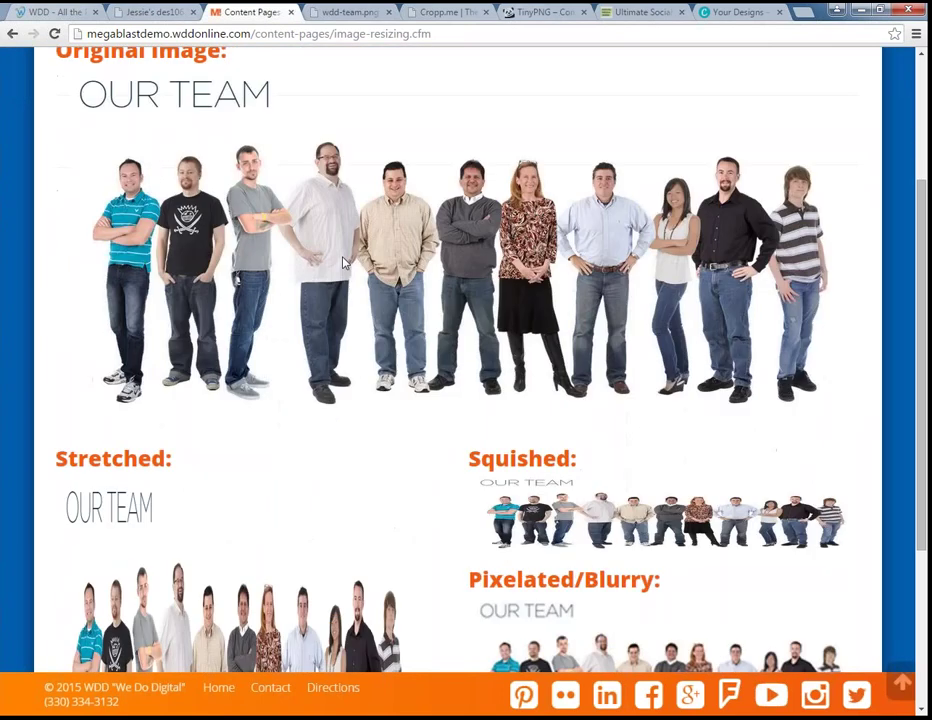
scroll(343, 263, "down", 2)
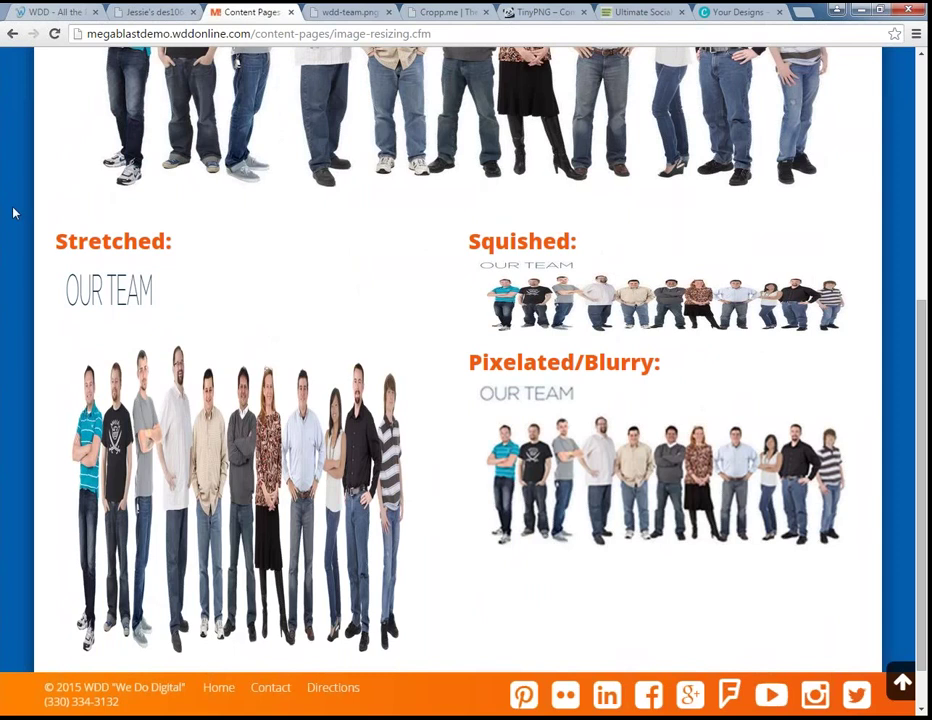
Close the two unneeded tabs before the Image Resizing page, and open the Stretched team image in its own tab to check its dimensions
left_click(95, 13)
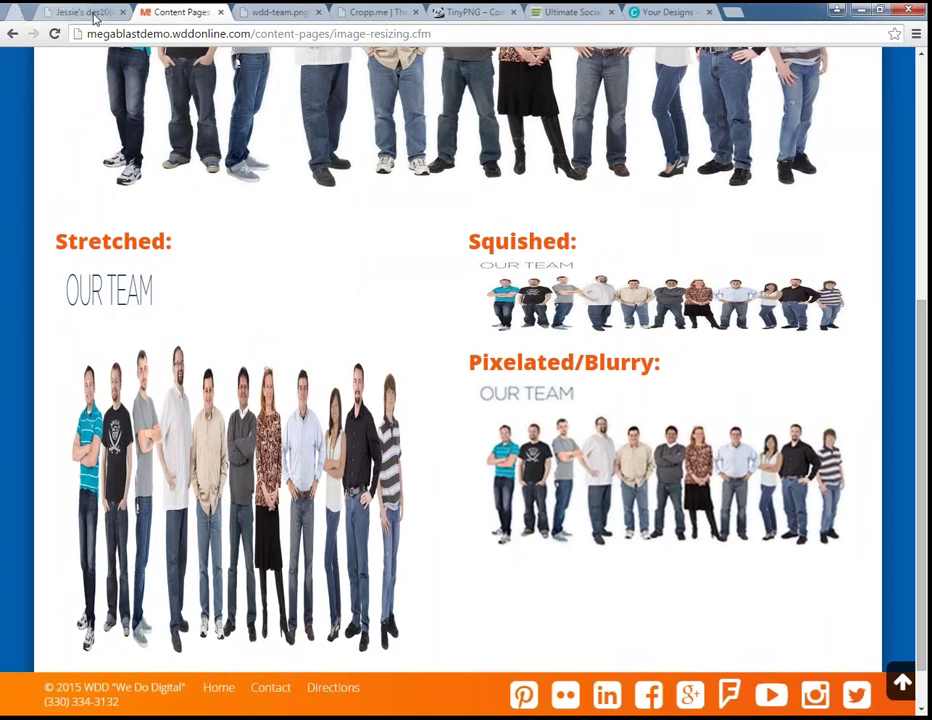
left_click(95, 13)
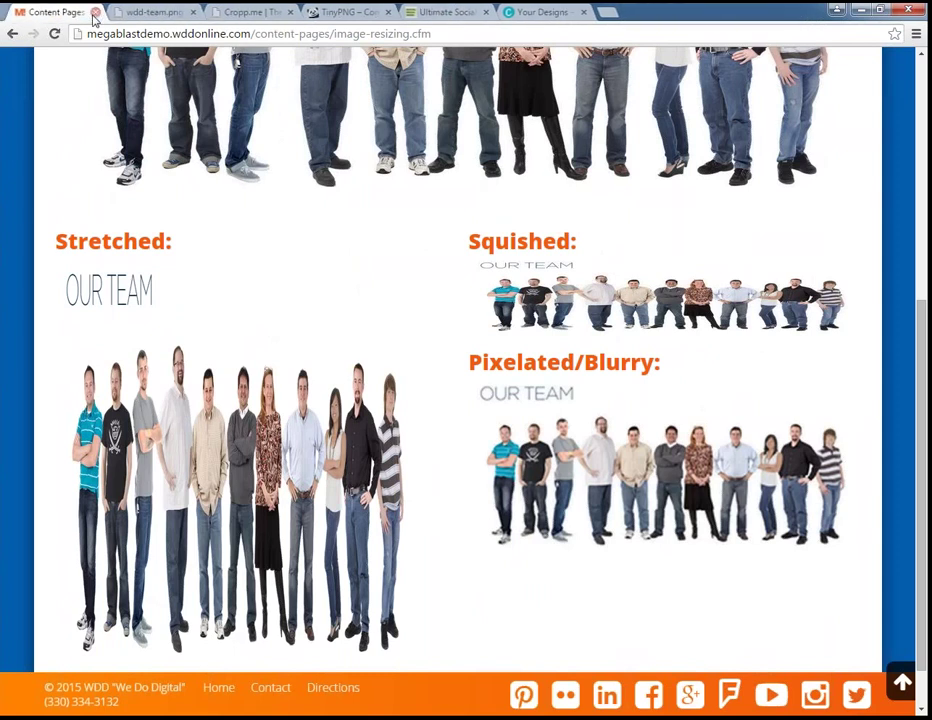
right_click(217, 450)
left_click(311, 519)
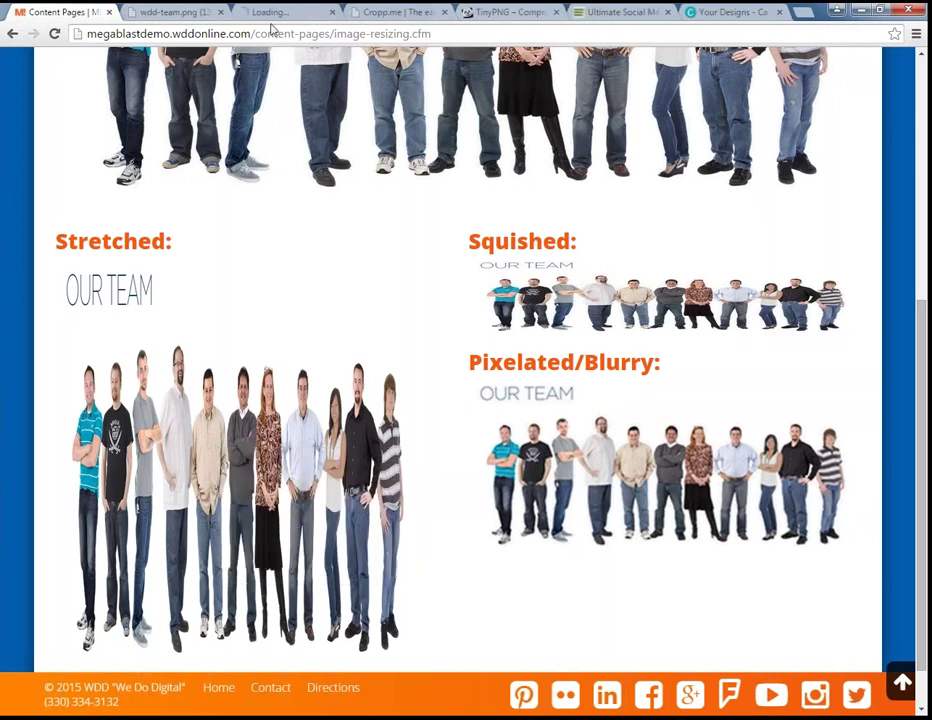
left_click(275, 13)
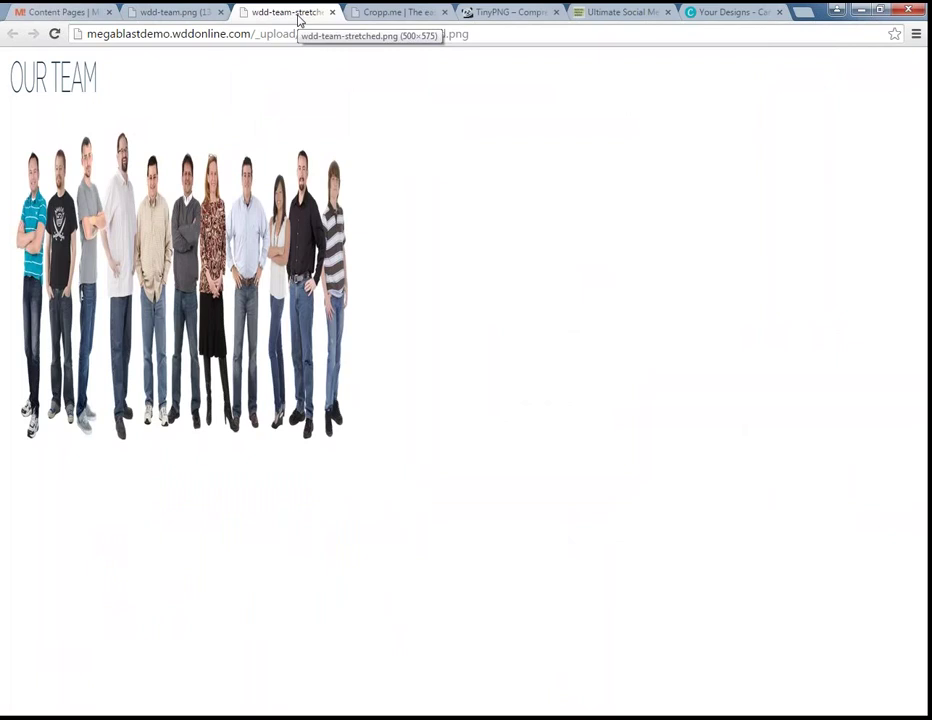
Compare the original and stretched team images in their tabs, and return to the original on the Image Resizing page
left_click(185, 12)
left_click(295, 13)
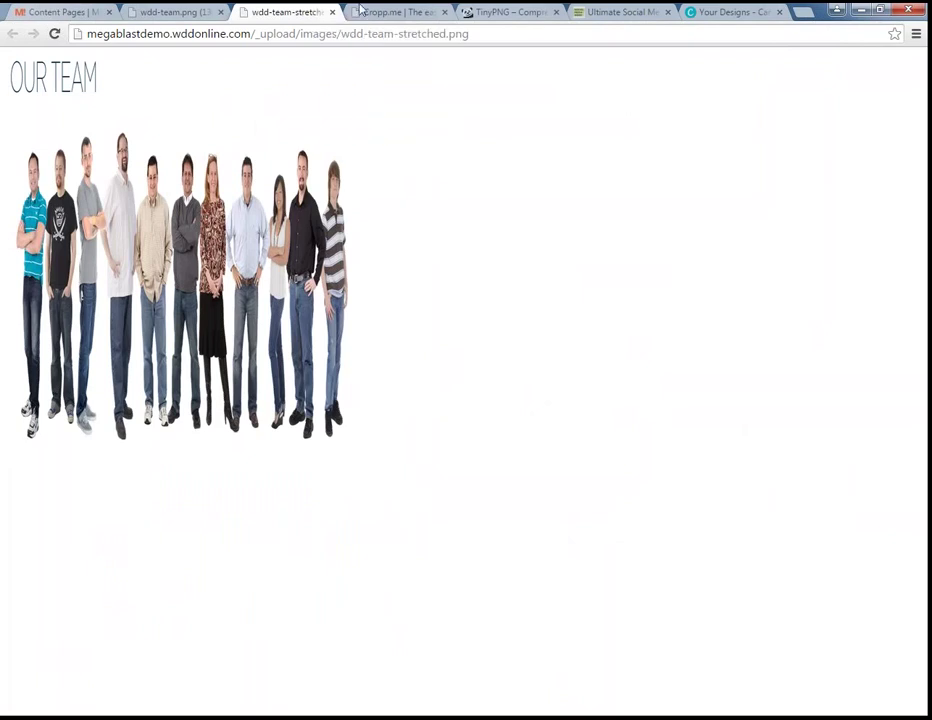
left_click(50, 12)
scroll(155, 52, "up", 4)
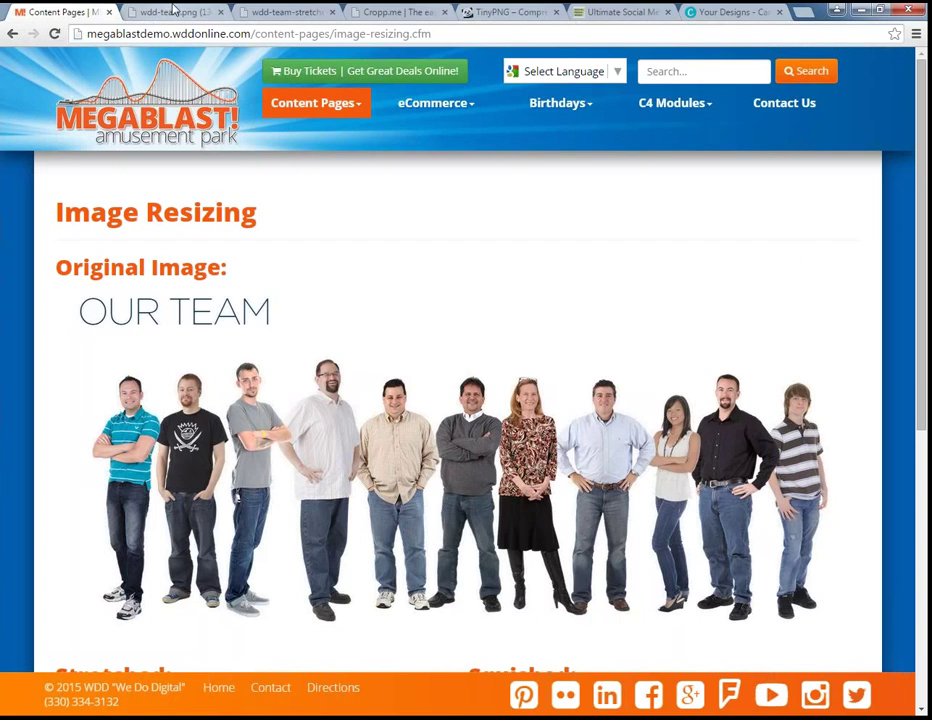
left_click(174, 10)
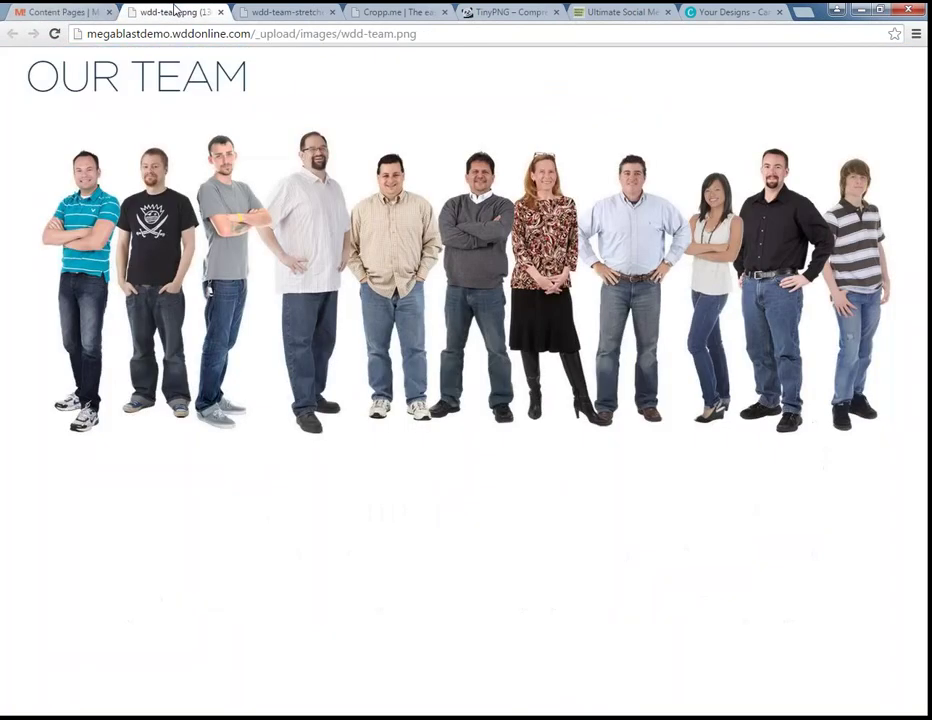
left_click(76, 14)
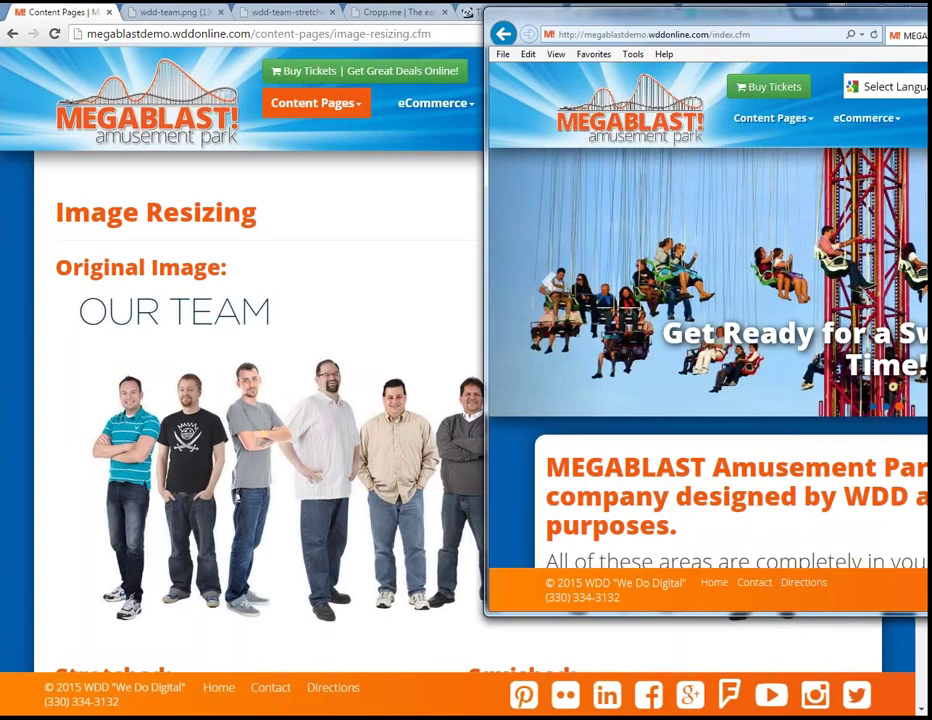
Switch to Internet Explorer, move its window fully into view and open the demo site's Image Resizing page
left_click_drag(931, 35, 629, 60)
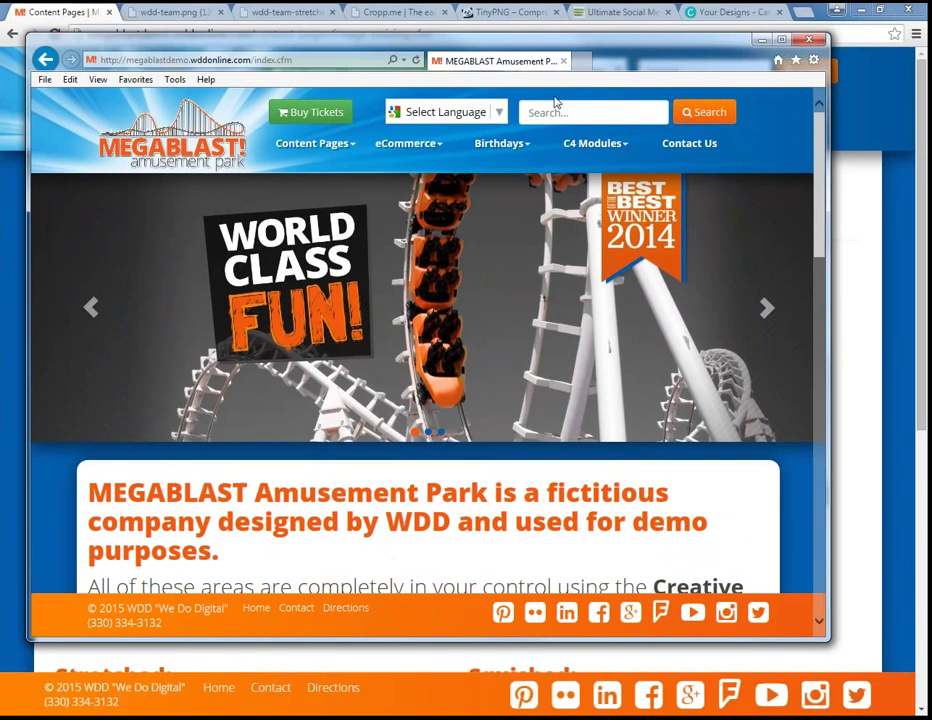
mouse_move(418, 150)
right_click(567, 387)
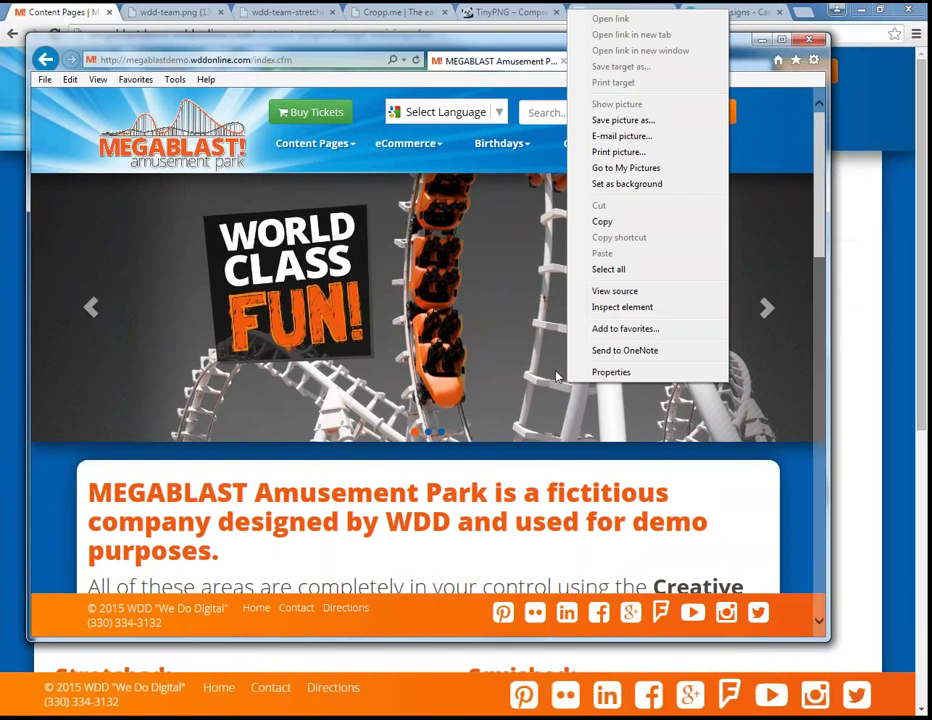
left_click(558, 377)
mouse_move(312, 148)
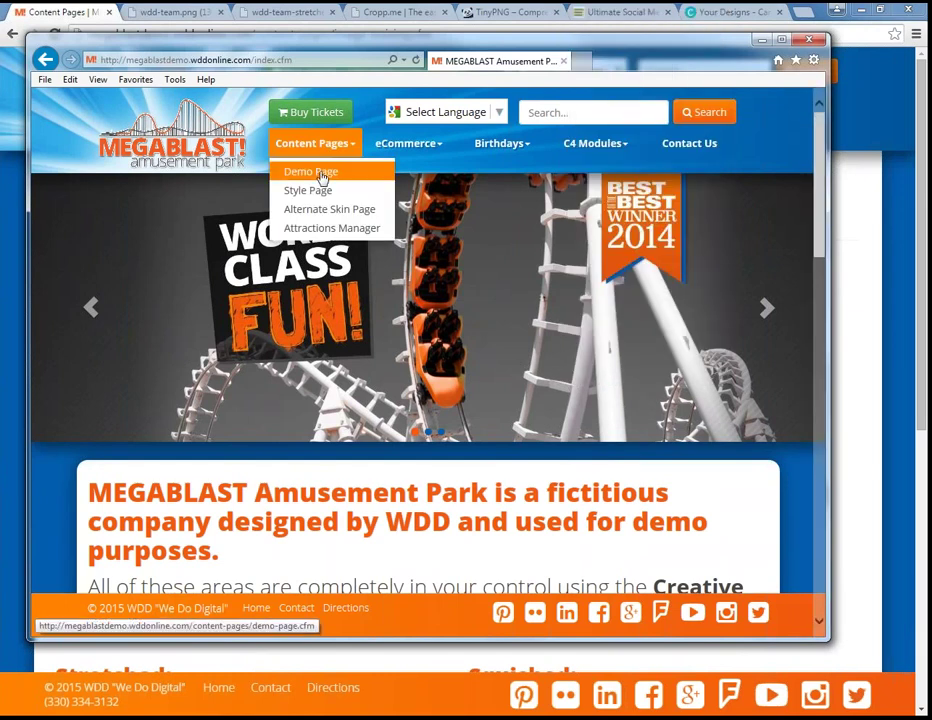
left_click(345, 145)
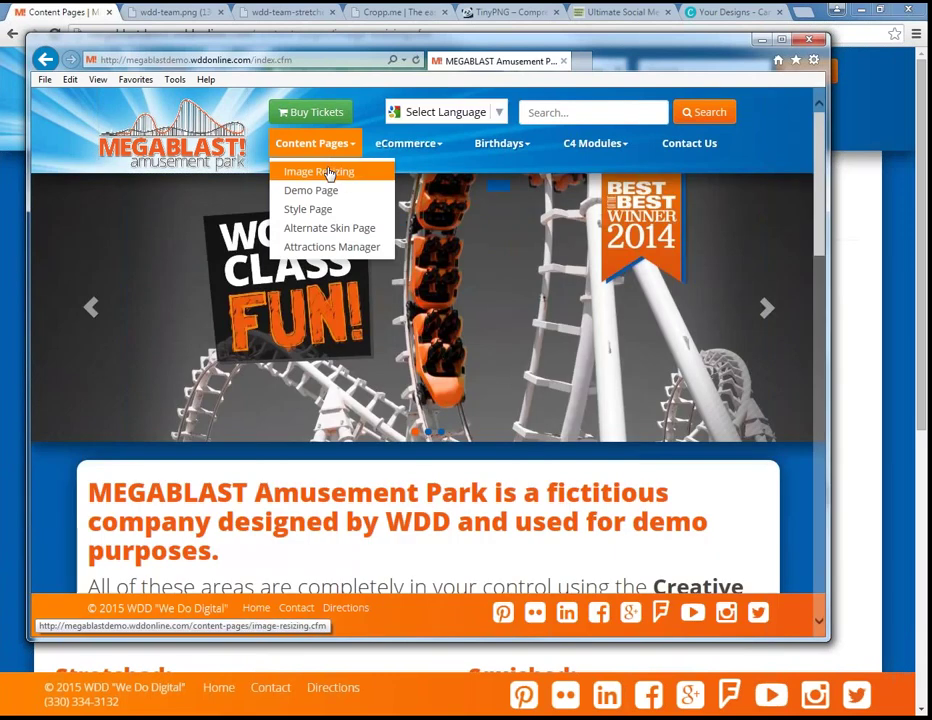
left_click(328, 174)
Check the original team image's properties and save the picture to the Desktop as wdd-team in PNG format
scroll(567, 271, "down", 1)
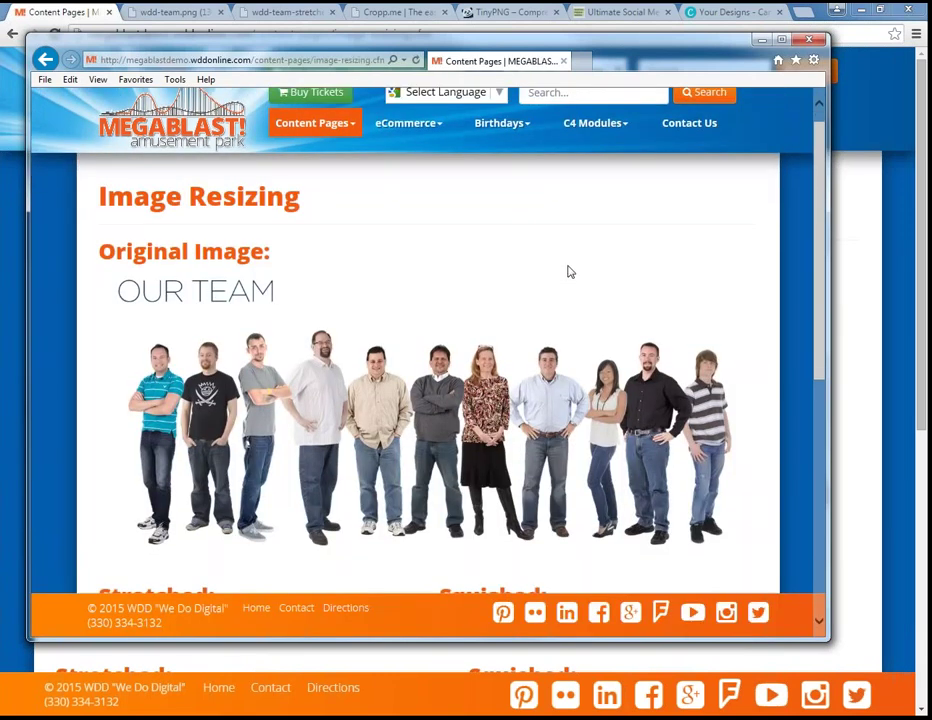
scroll(567, 271, "down", 1)
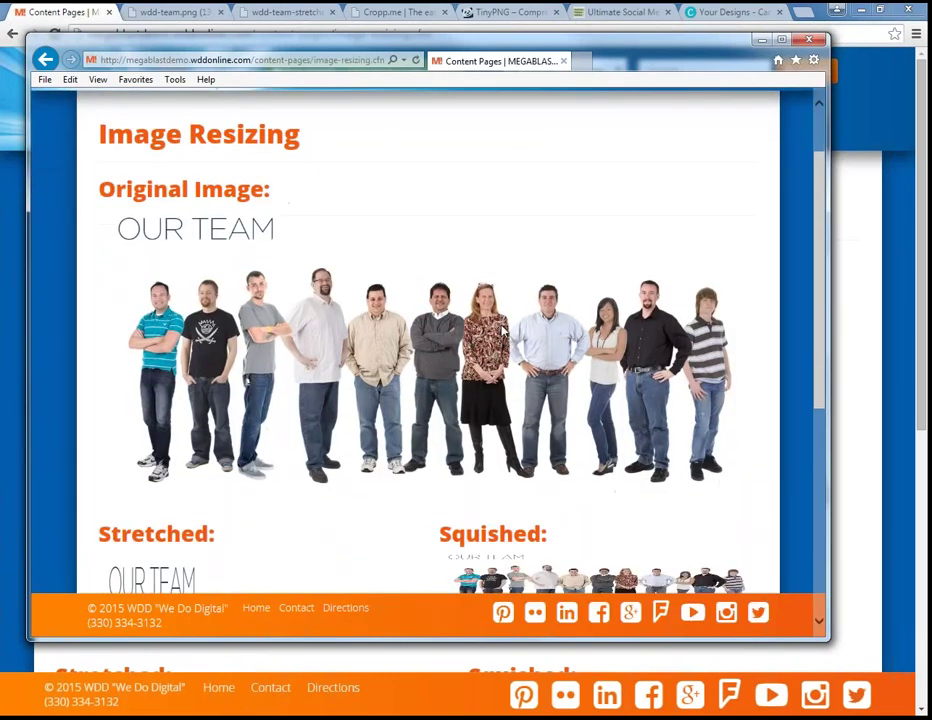
right_click(420, 313)
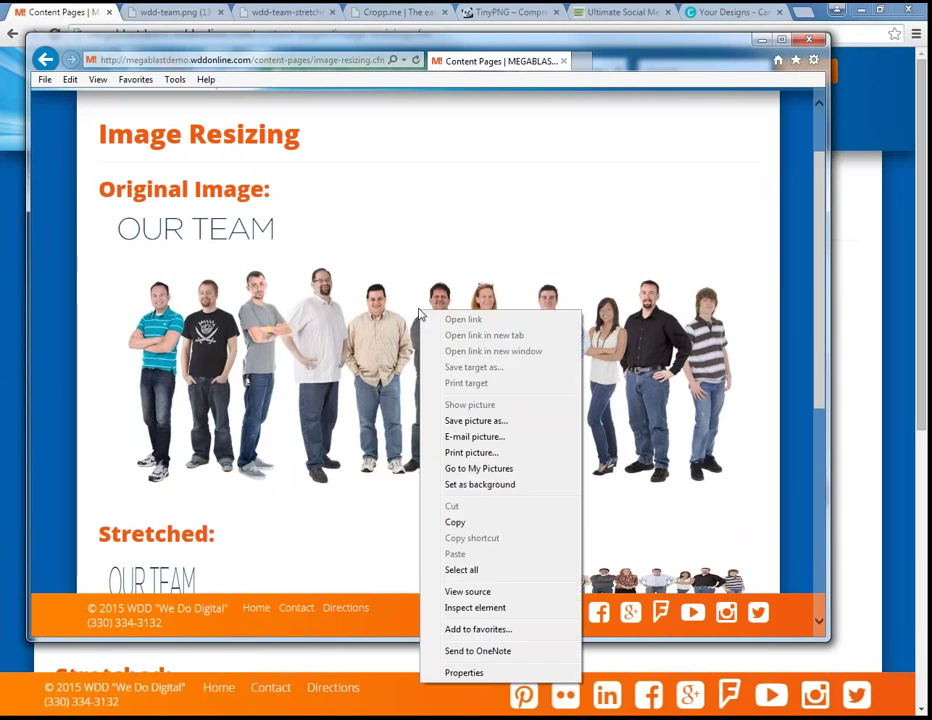
left_click(490, 675)
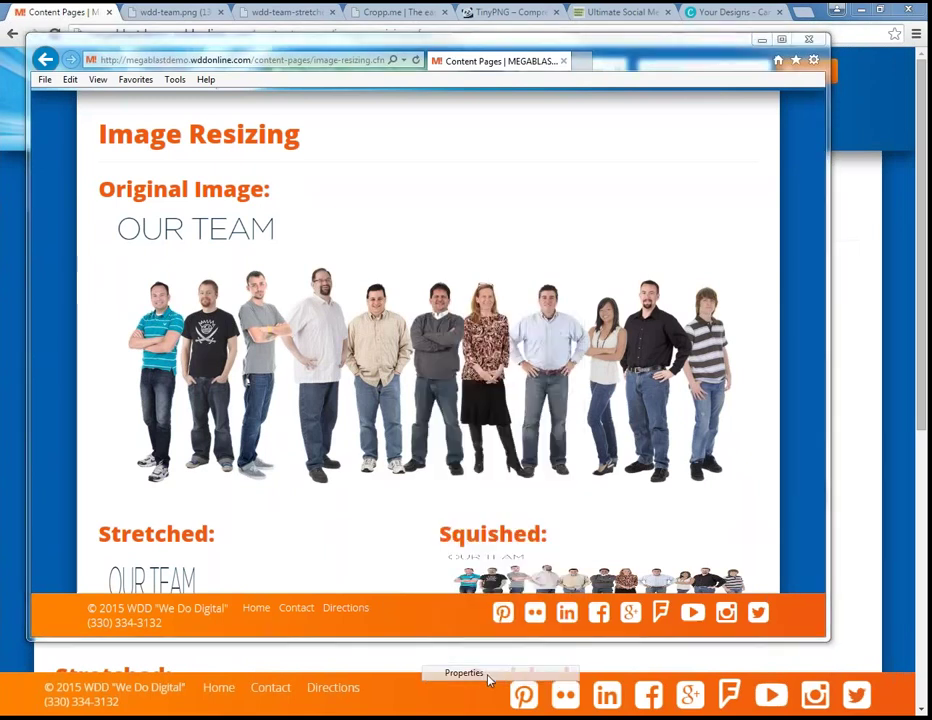
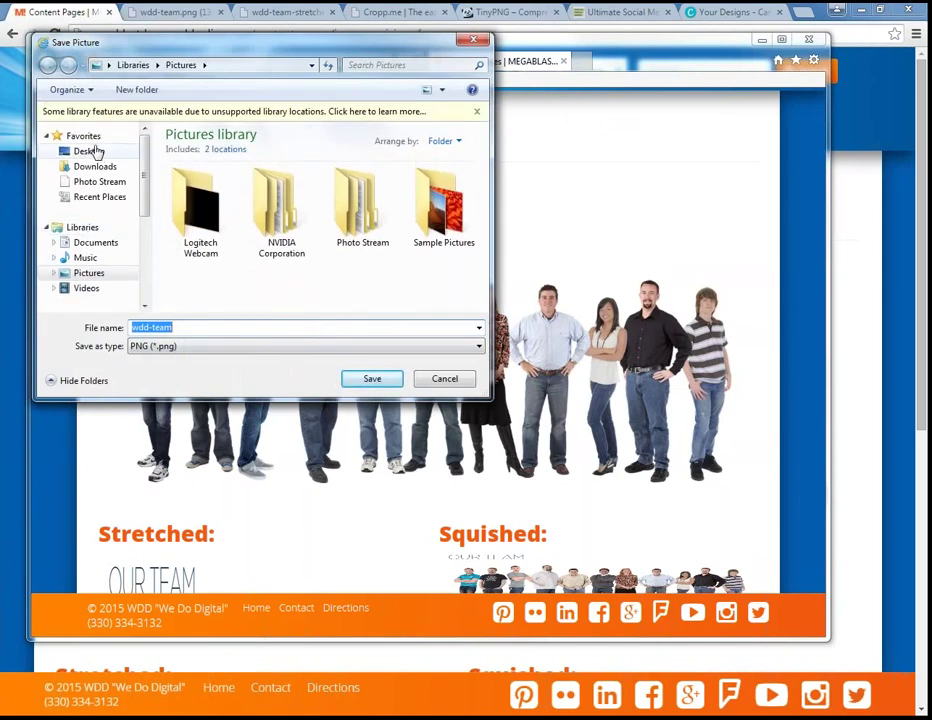
left_click(92, 151)
left_click(370, 379)
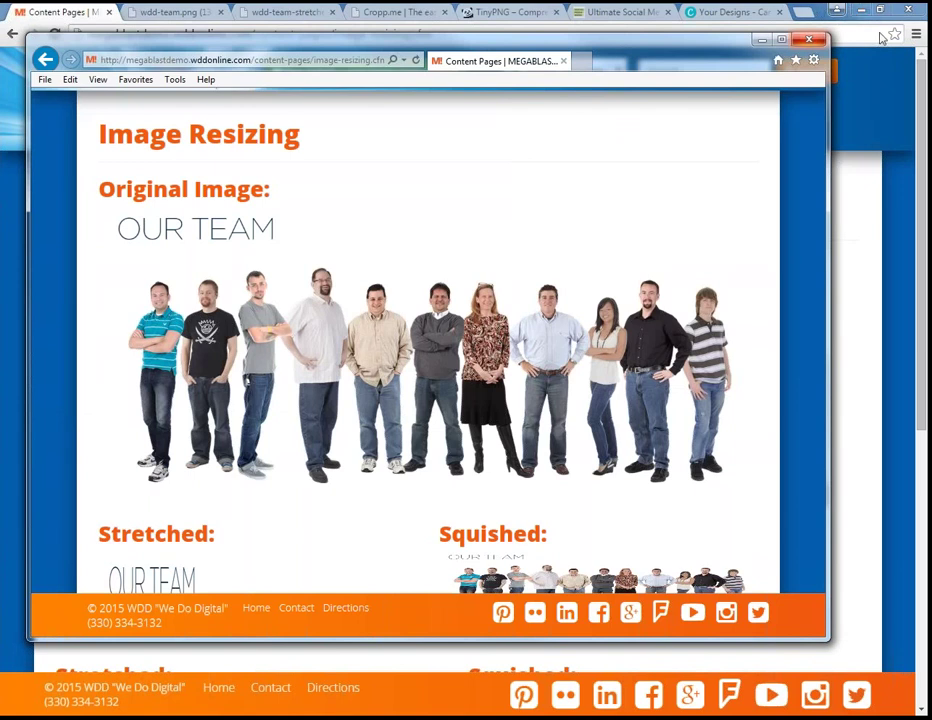
Return to the Desktop folder, check the wdd-team picture's dimensions in its detailed file properties, and close the folder
mouse_move(852, 14)
left_mouse_down()
mouse_move(897, 40)
mouse_move(931, 4)
mouse_move(860, 22)
left_mouse_up()
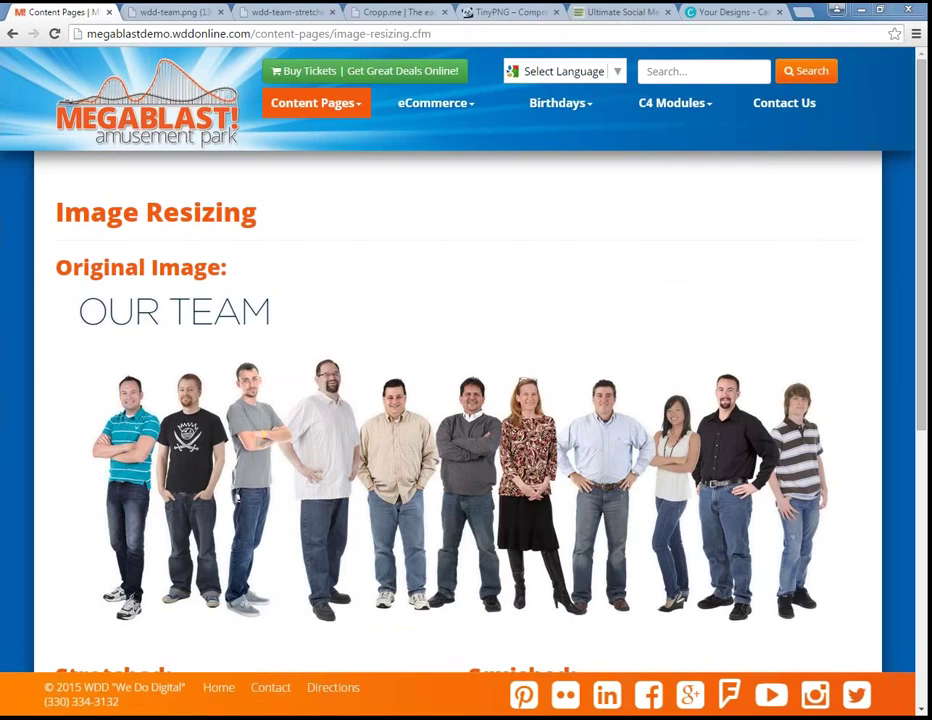
key("alt+Tab")
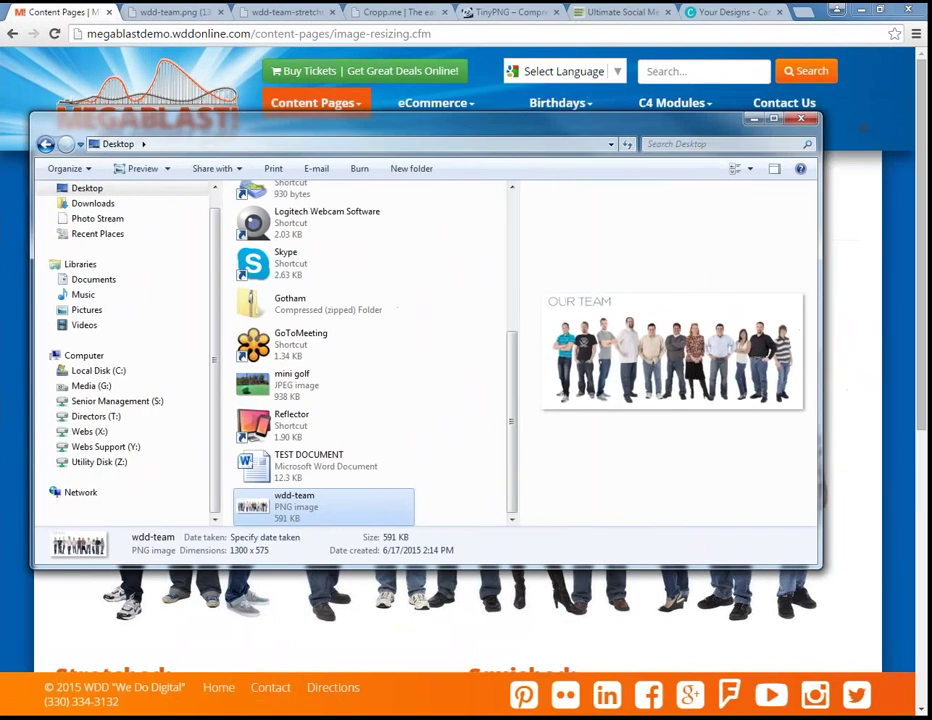
right_click(276, 510)
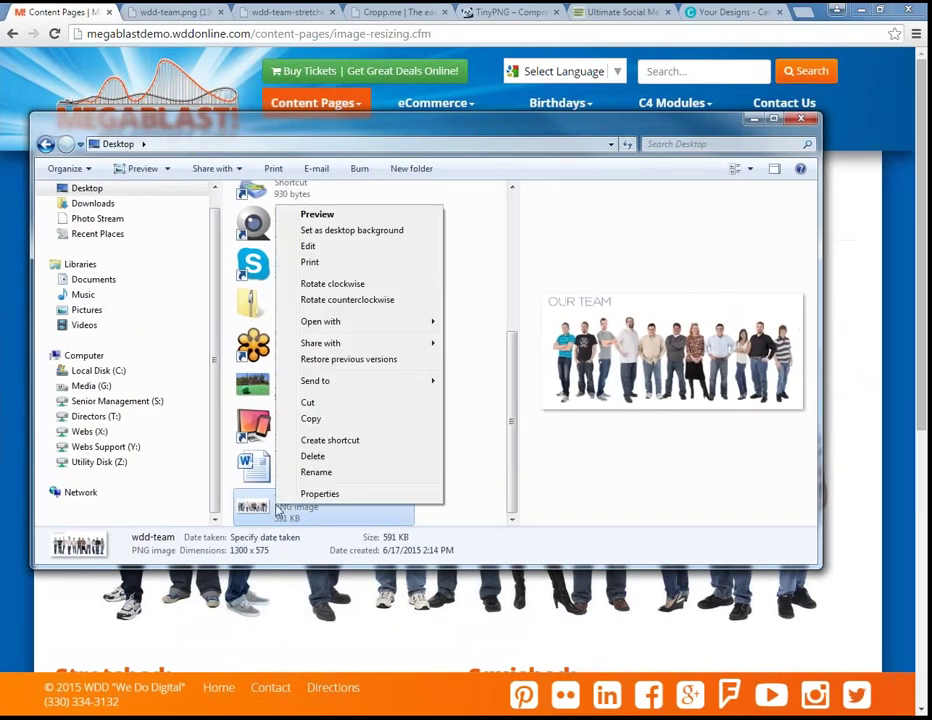
left_click(306, 494)
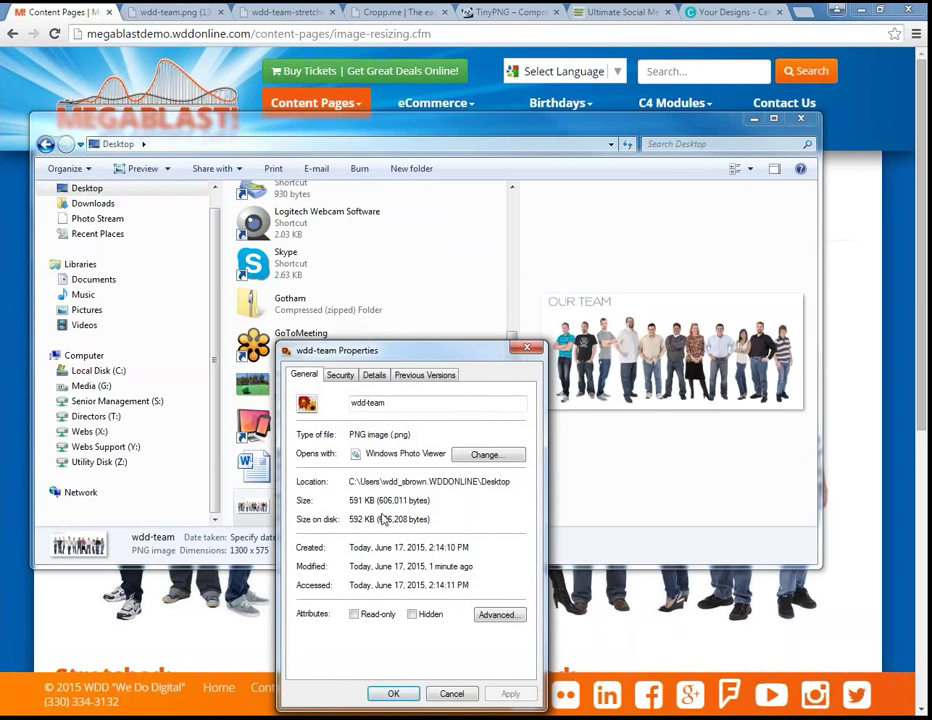
left_click(373, 375)
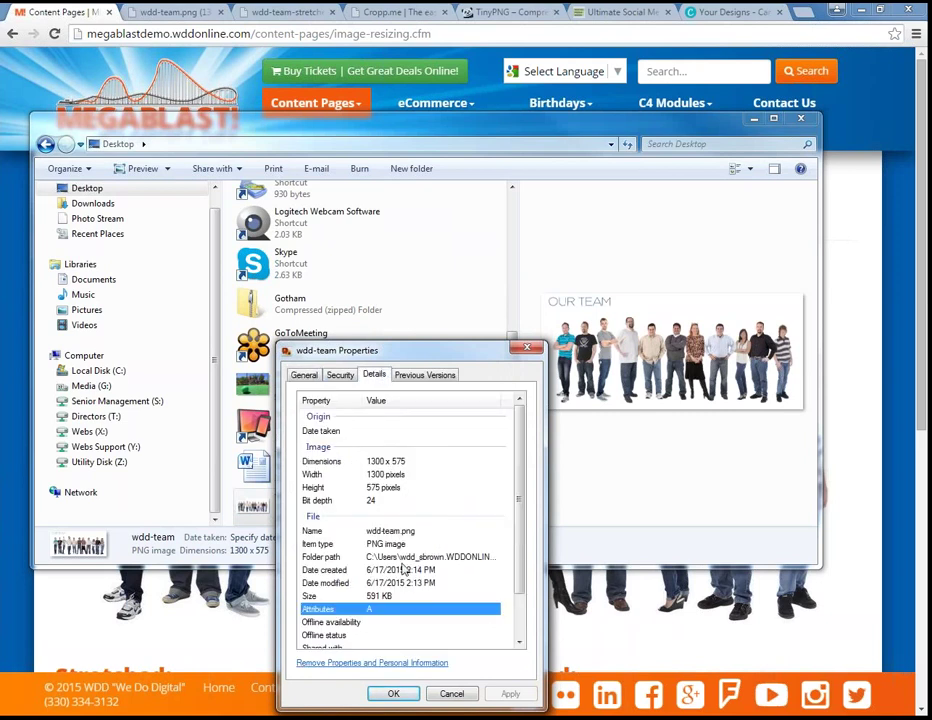
left_click(408, 462)
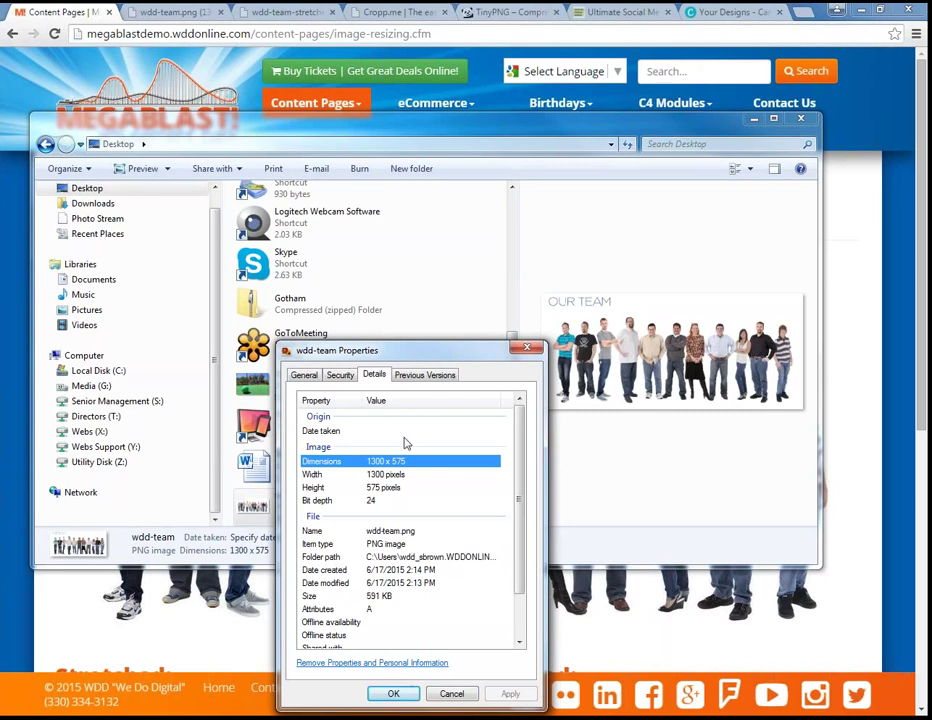
left_click(529, 348)
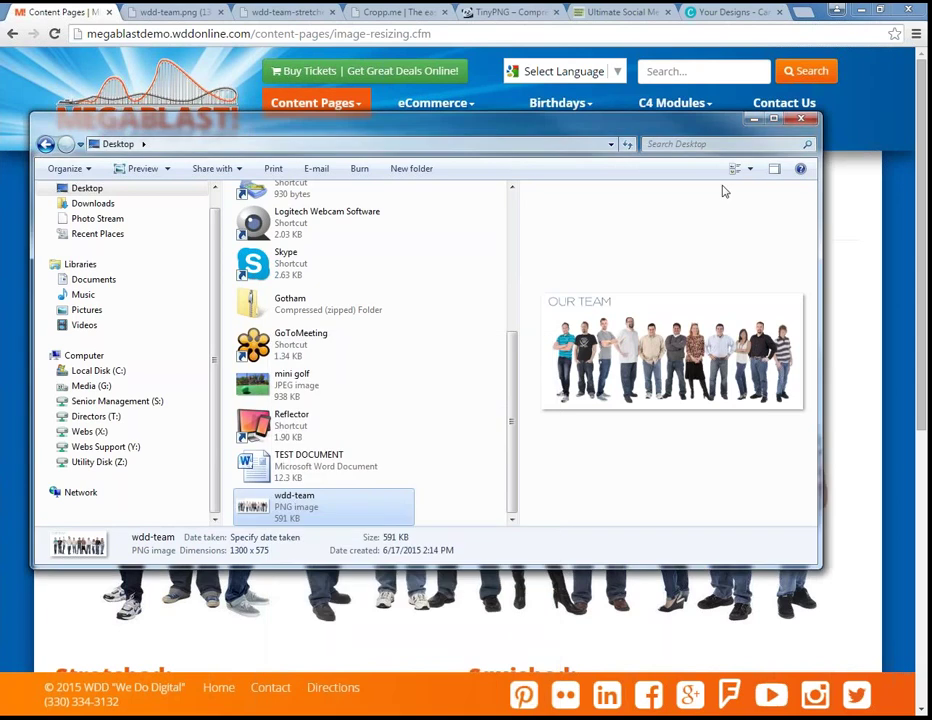
left_click(809, 121)
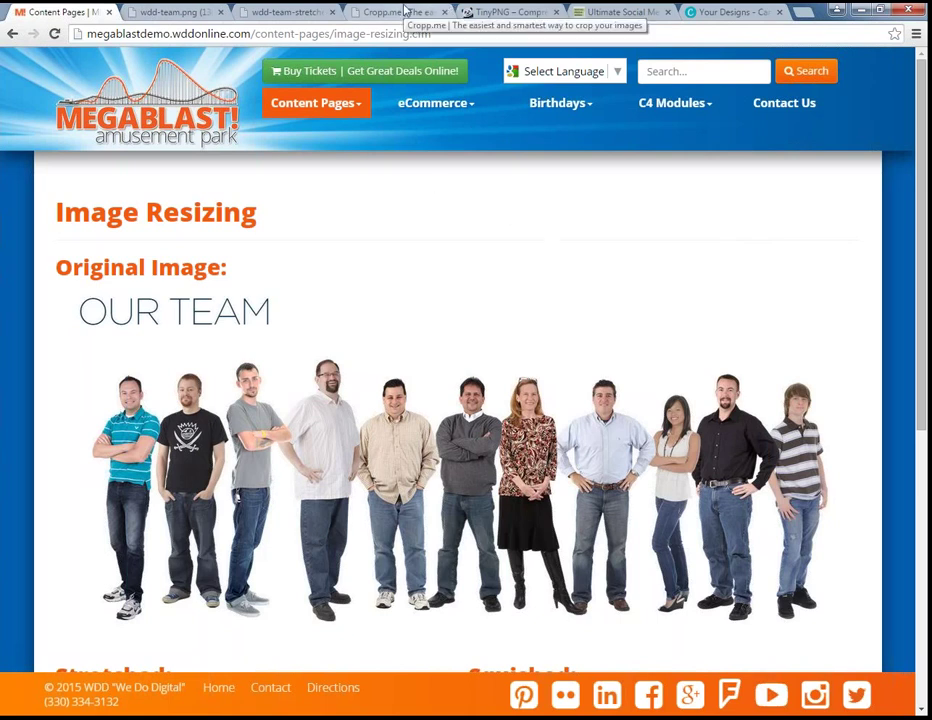
Search Google for "image resizer" in a new browser tab, and close the results
key("ctrl+t")
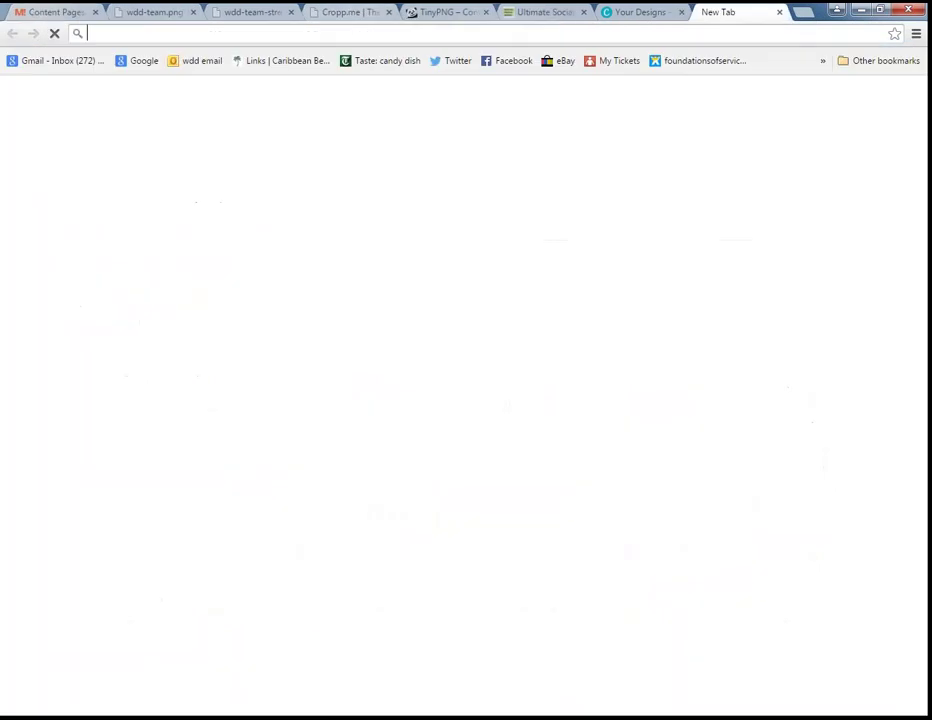
type("im")
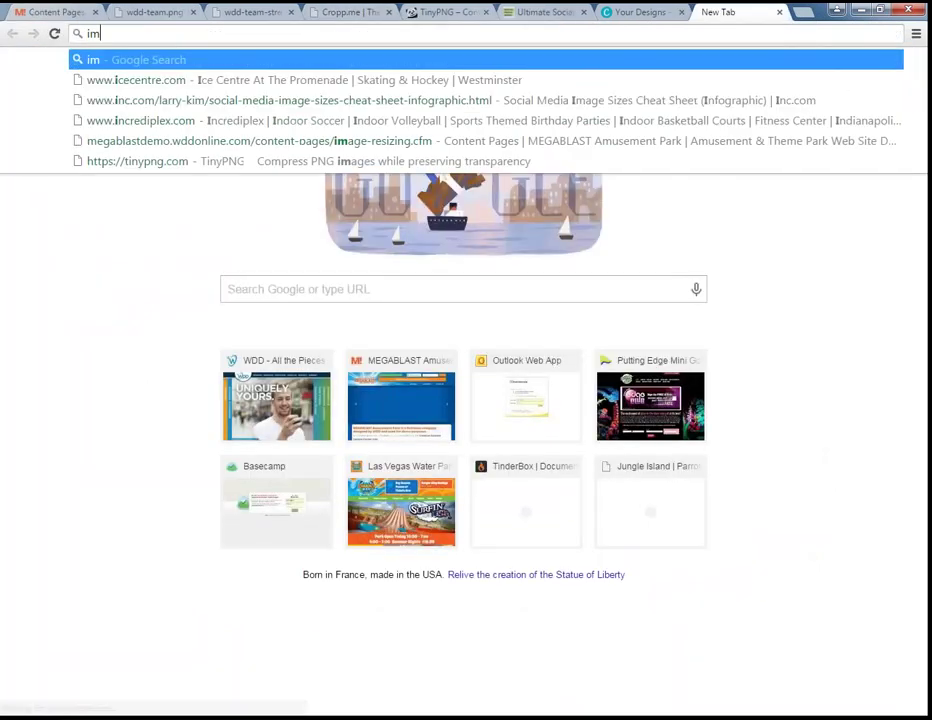
type("age resize")
key("Return")
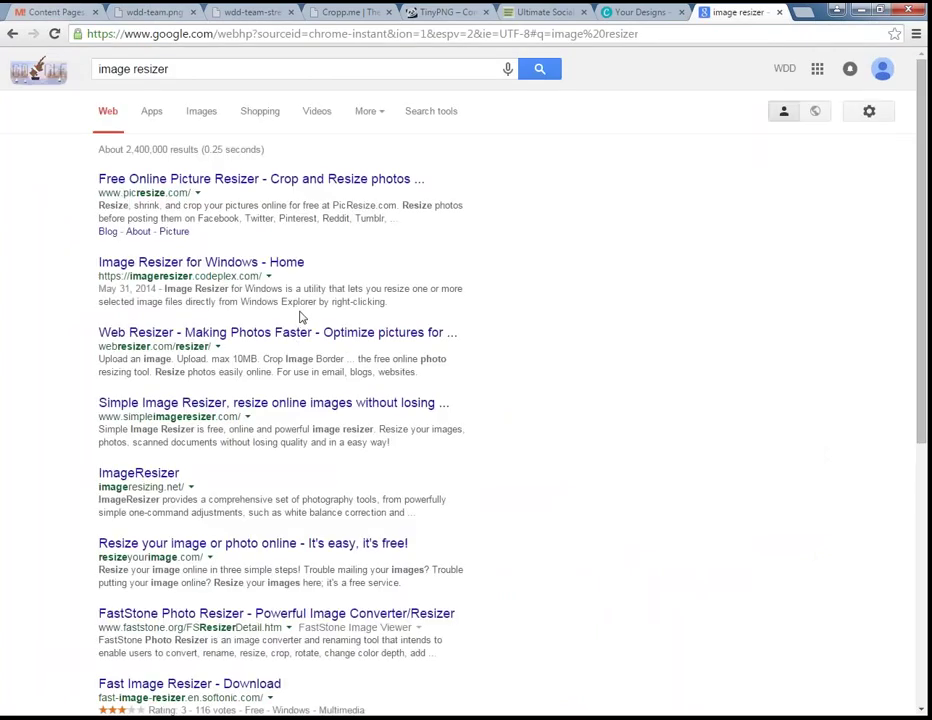
left_click(776, 14)
Go to the Cropp.me page and upload the mini golf picture from the Desktop folder
left_click(383, 14)
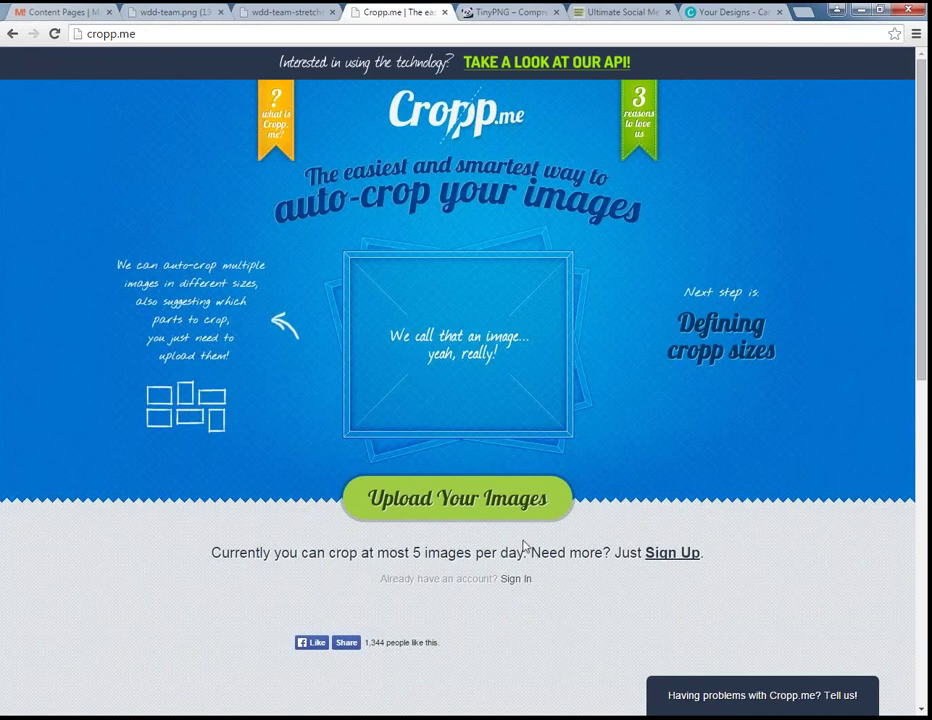
left_click(462, 500)
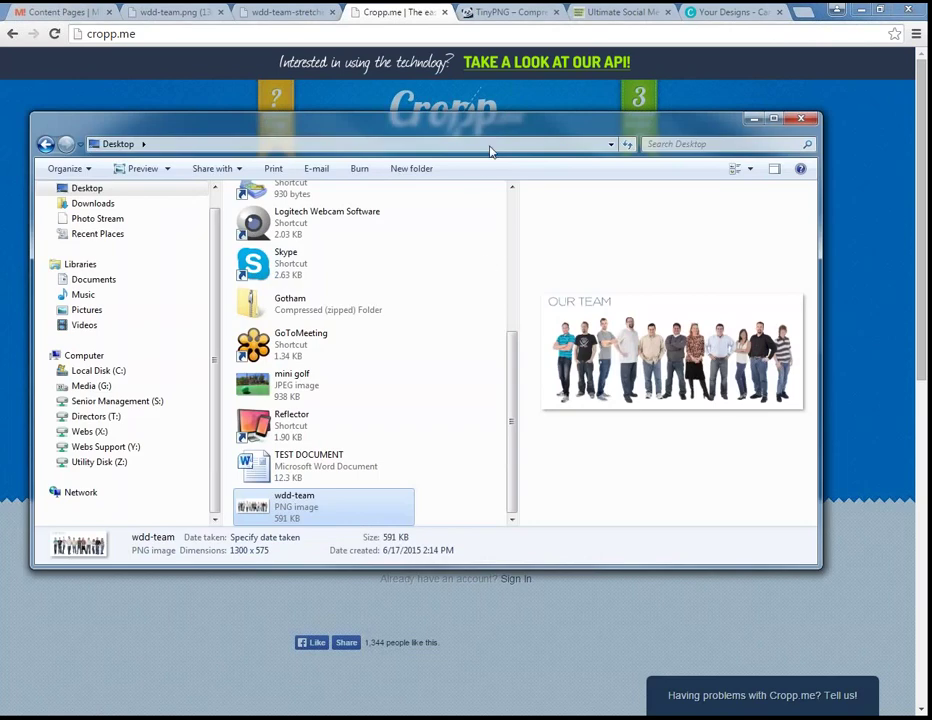
left_click_drag(483, 128, 931, 130)
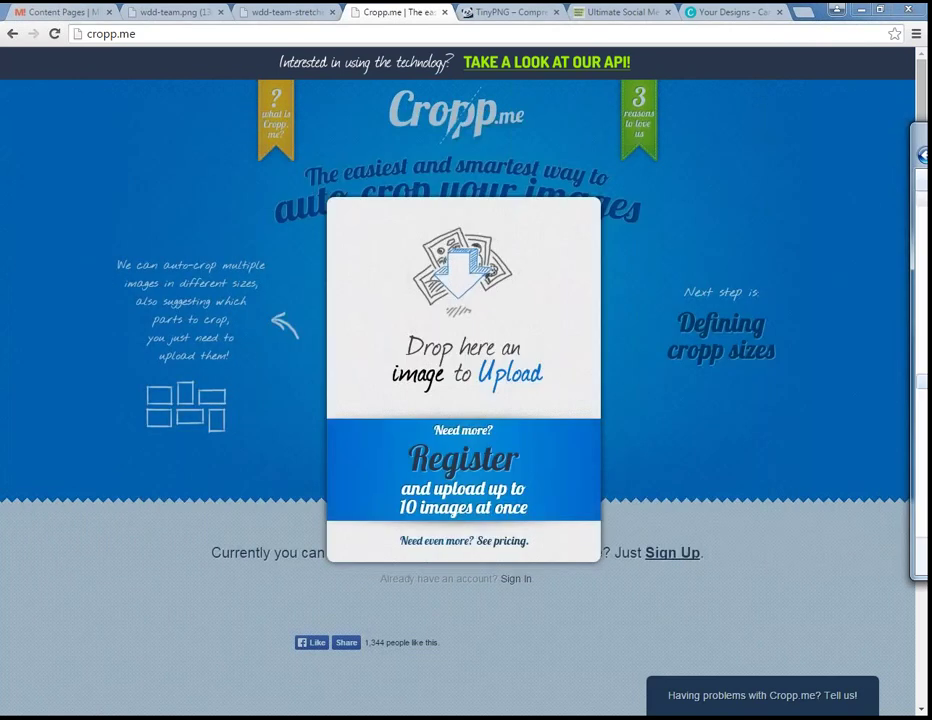
left_click_drag(924, 390, 460, 330)
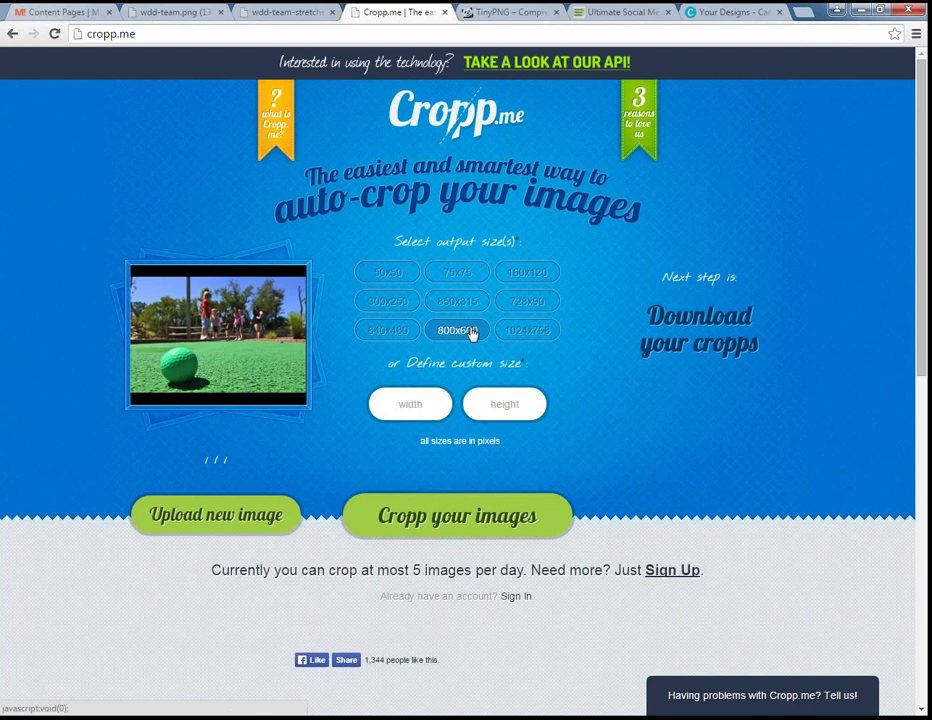
Define a custom output size of 250 pixels wide by 150 pixels high and crop the mini golf picture
left_click(413, 405)
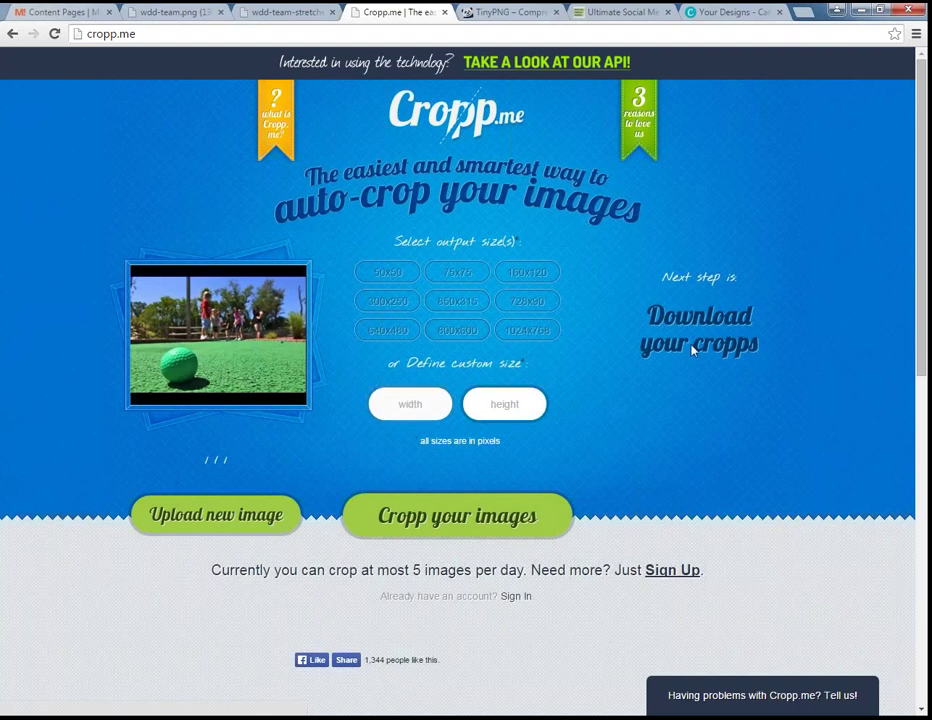
type("250")
key("Tab")
type("150")
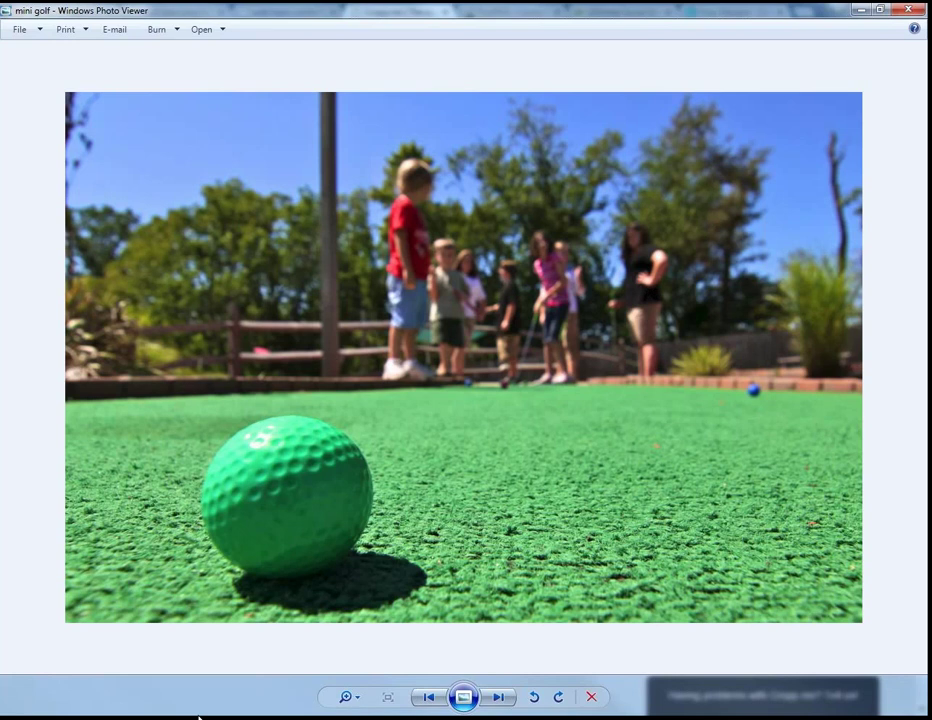
left_click(283, 714)
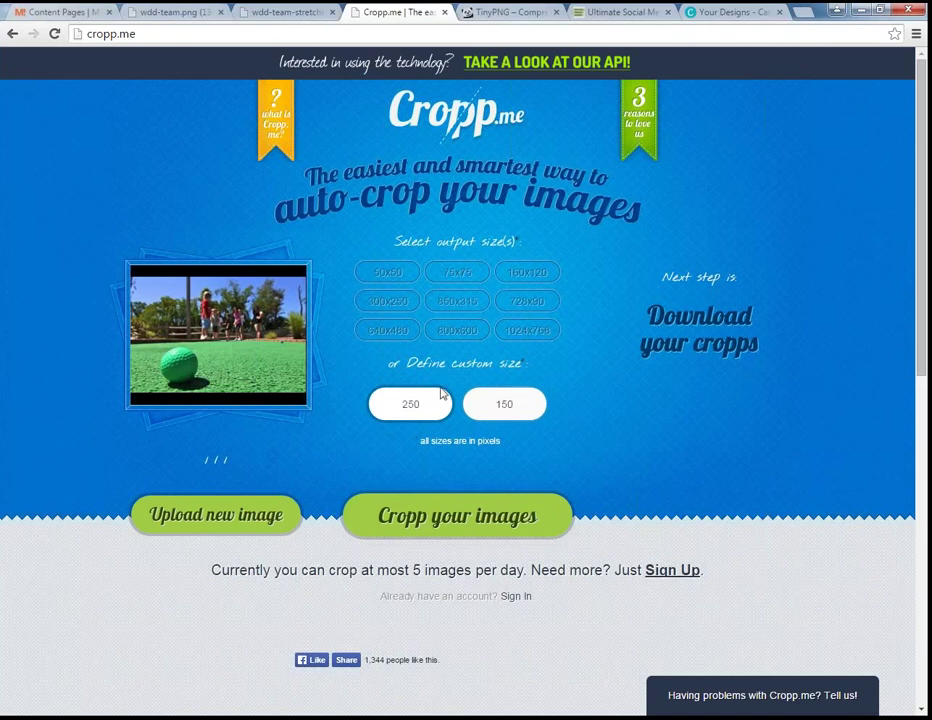
key("Tab")
type("150")
left_click(441, 400)
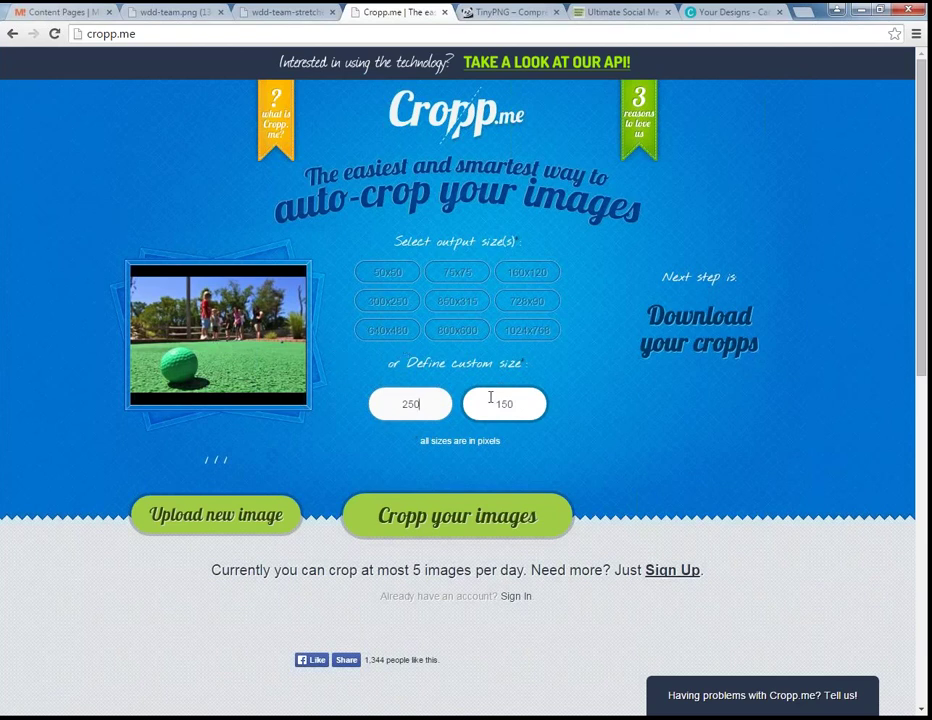
left_click(505, 522)
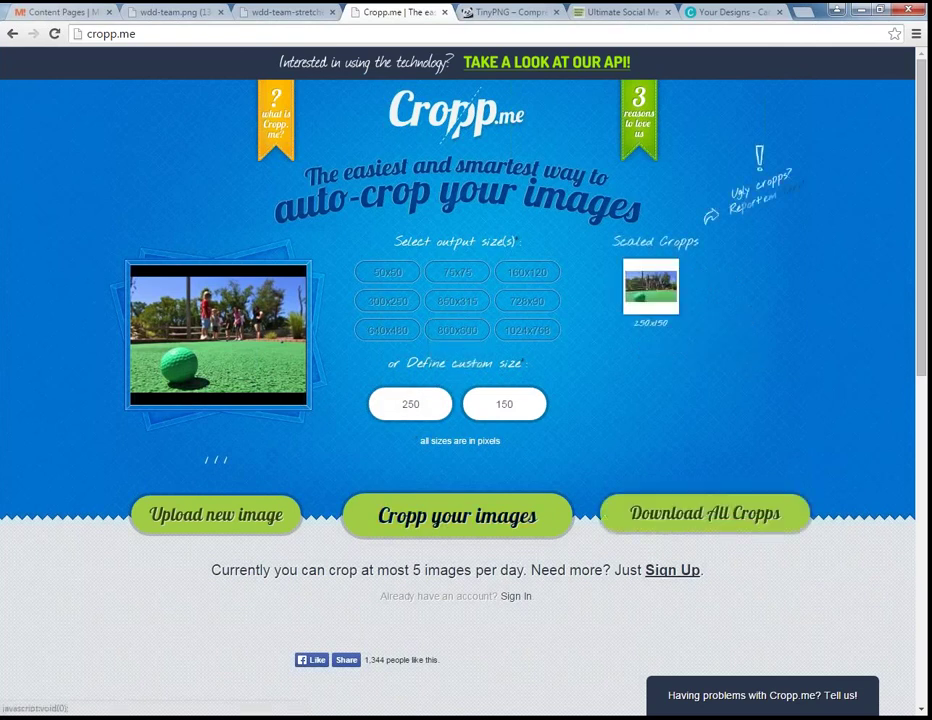
Open the 250x150 crop for adjustment, and shrink and reposition its area around the children in the background
mouse_move(655, 290)
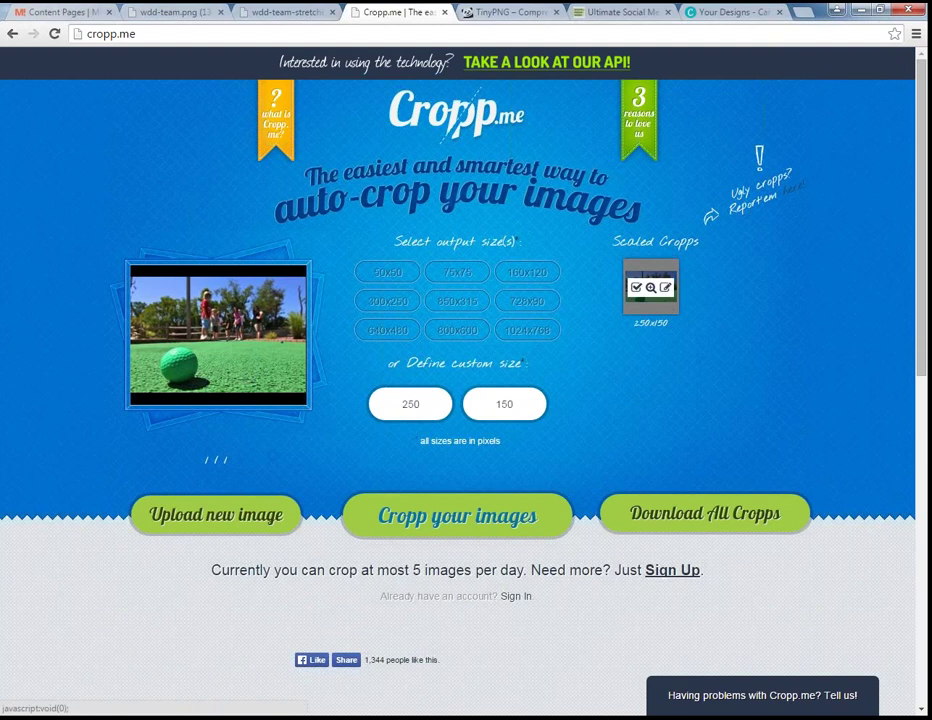
left_click(665, 287)
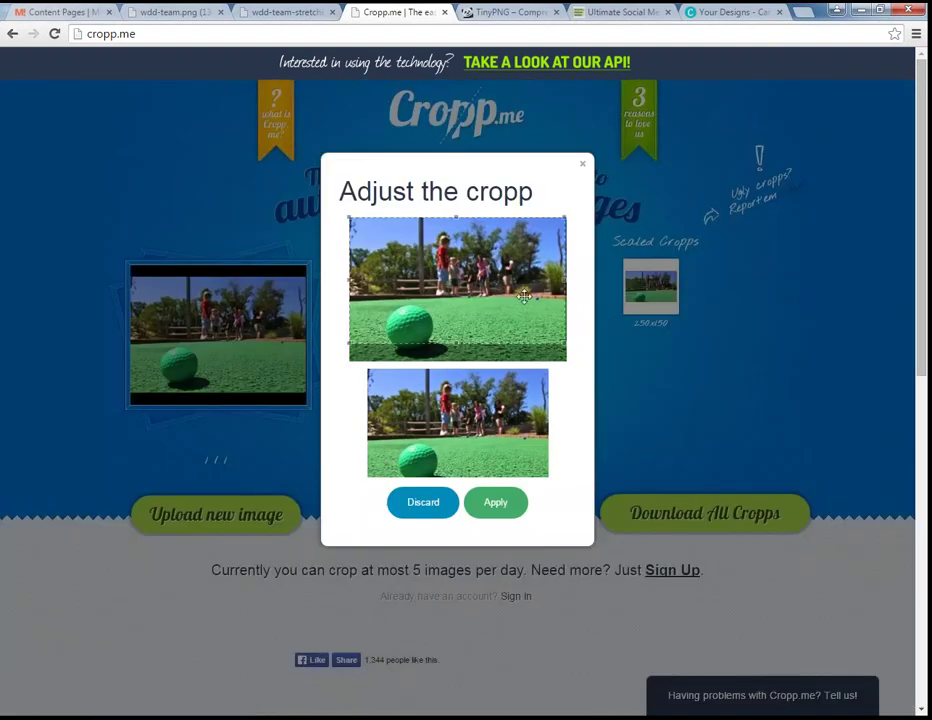
mouse_move(522, 304)
left_mouse_down()
mouse_move(518, 312)
mouse_move(504, 299)
left_mouse_up()
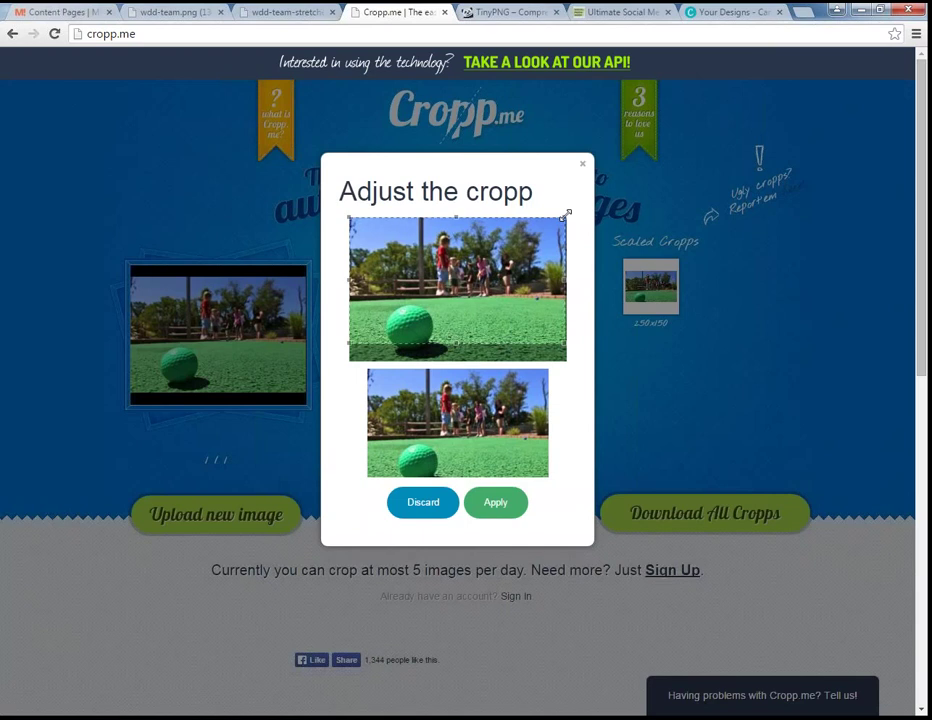
left_click_drag(565, 213, 490, 272)
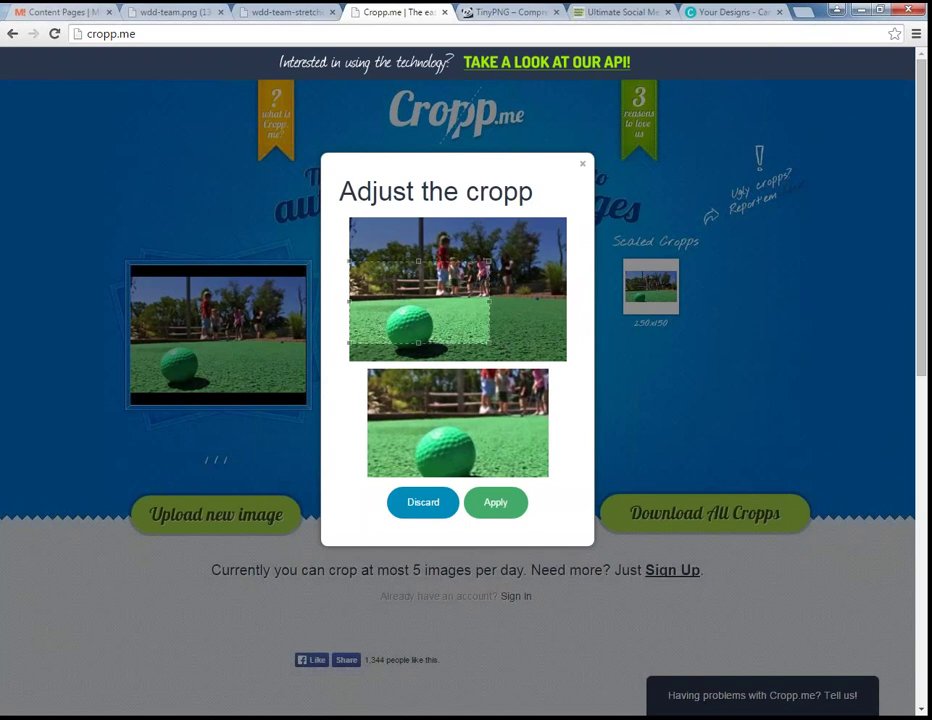
left_click_drag(421, 278, 472, 258)
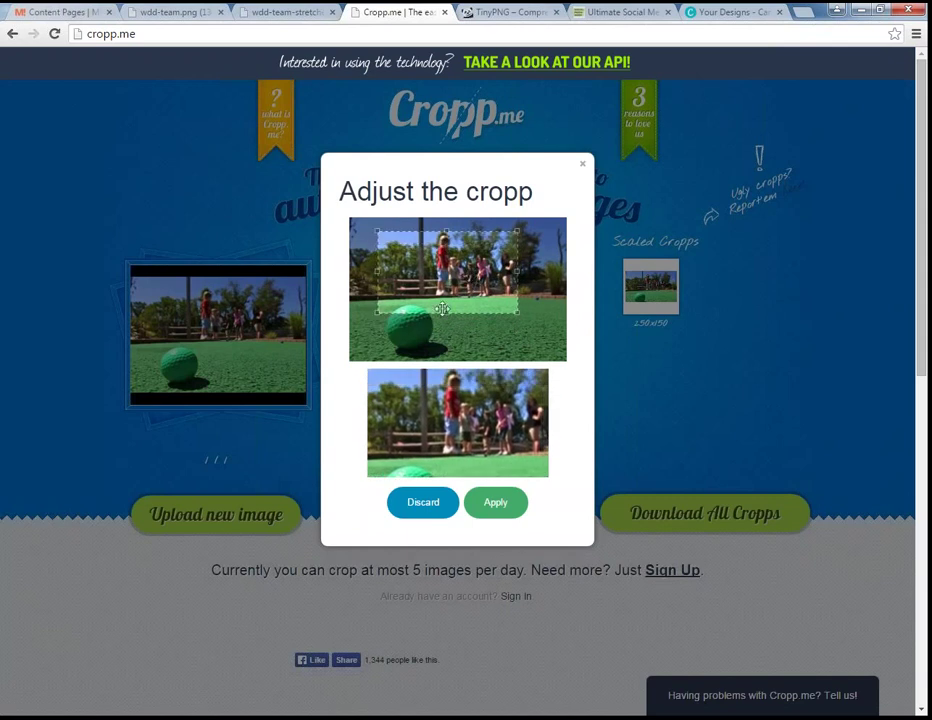
left_click_drag(377, 313, 364, 326)
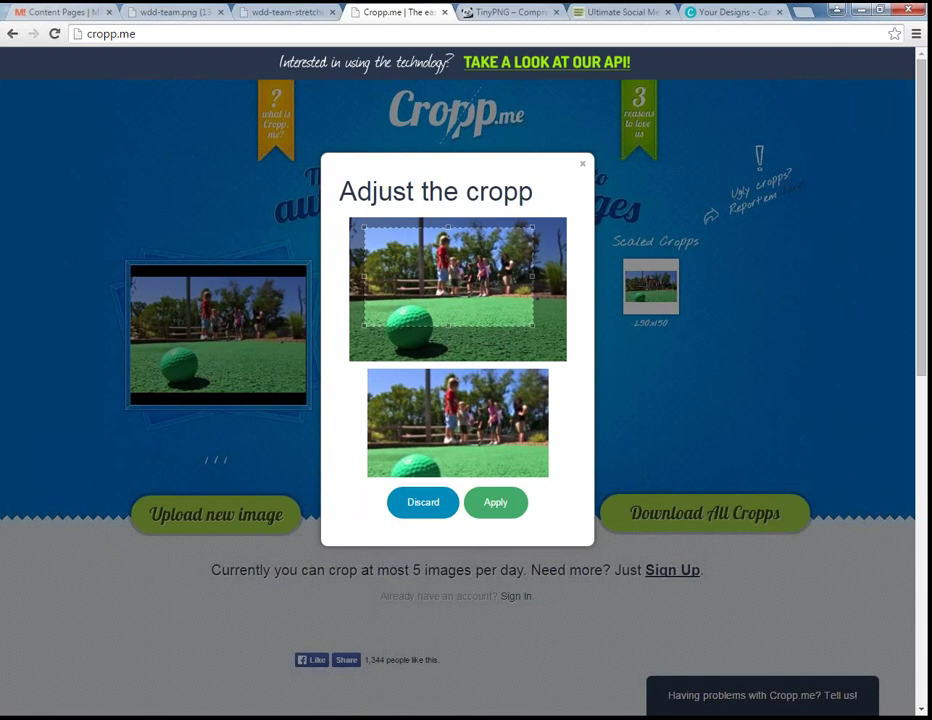
left_click_drag(529, 230, 503, 245)
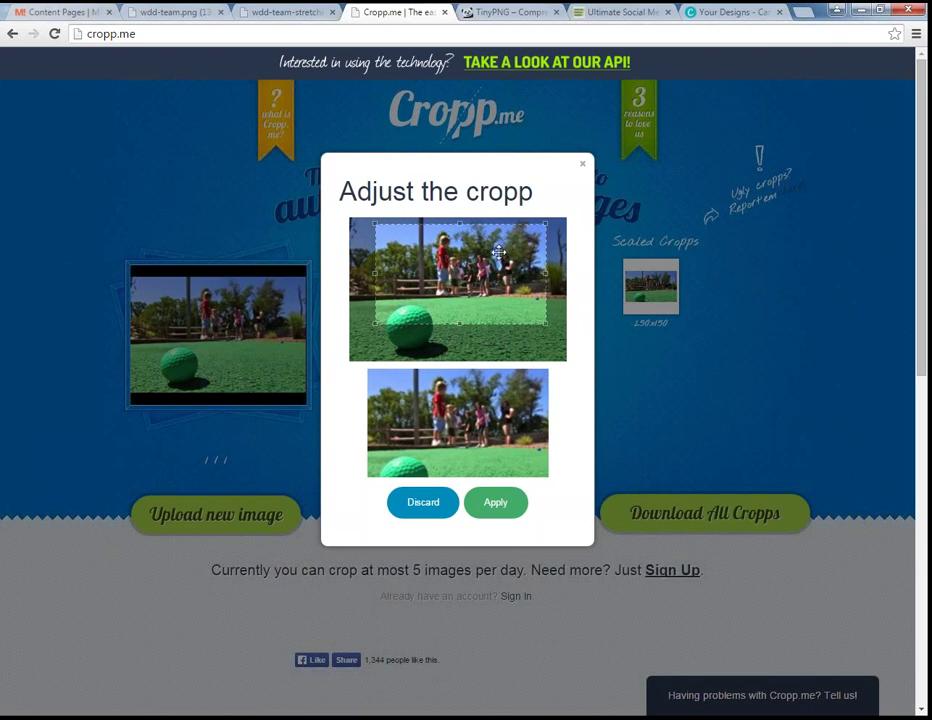
Move the crop area down to the green golf ball, tighten it around the ball and apply the crop
left_click_drag(503, 245, 478, 290)
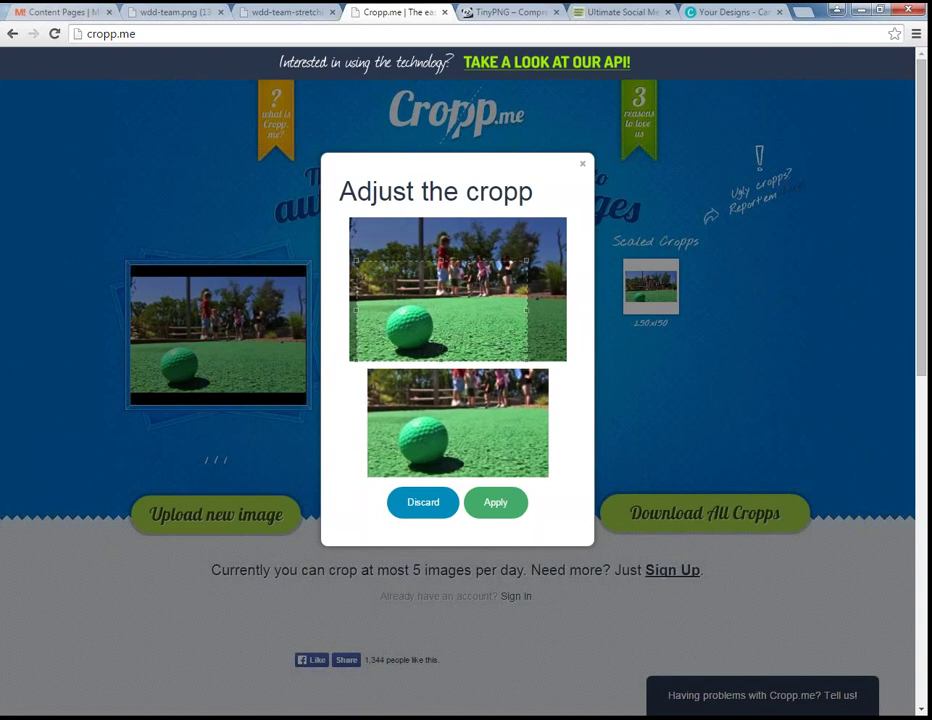
left_click_drag(517, 262, 473, 300)
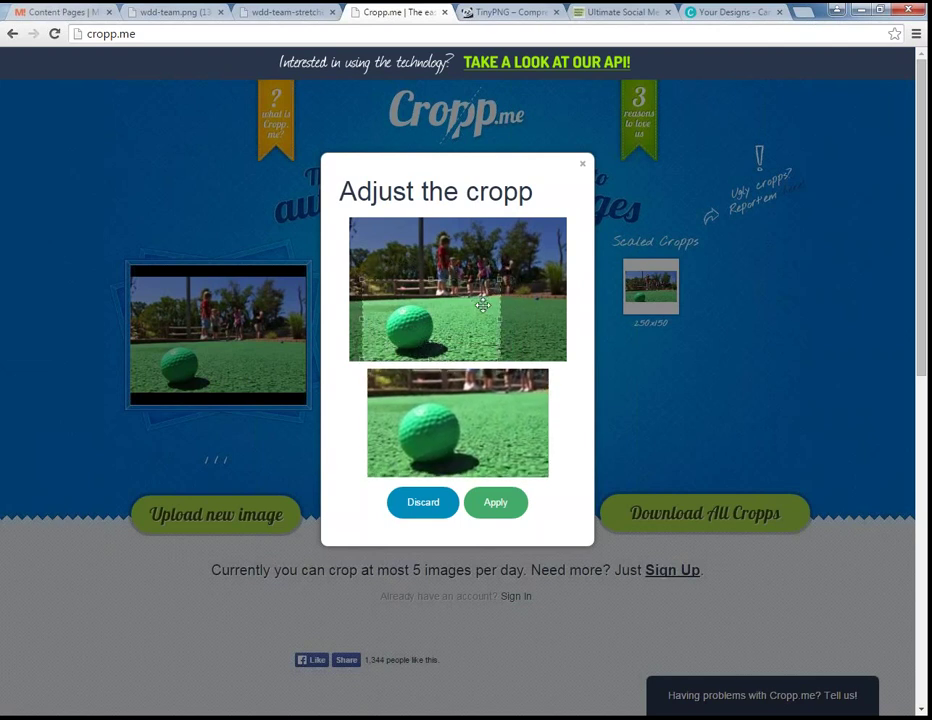
left_click(497, 502)
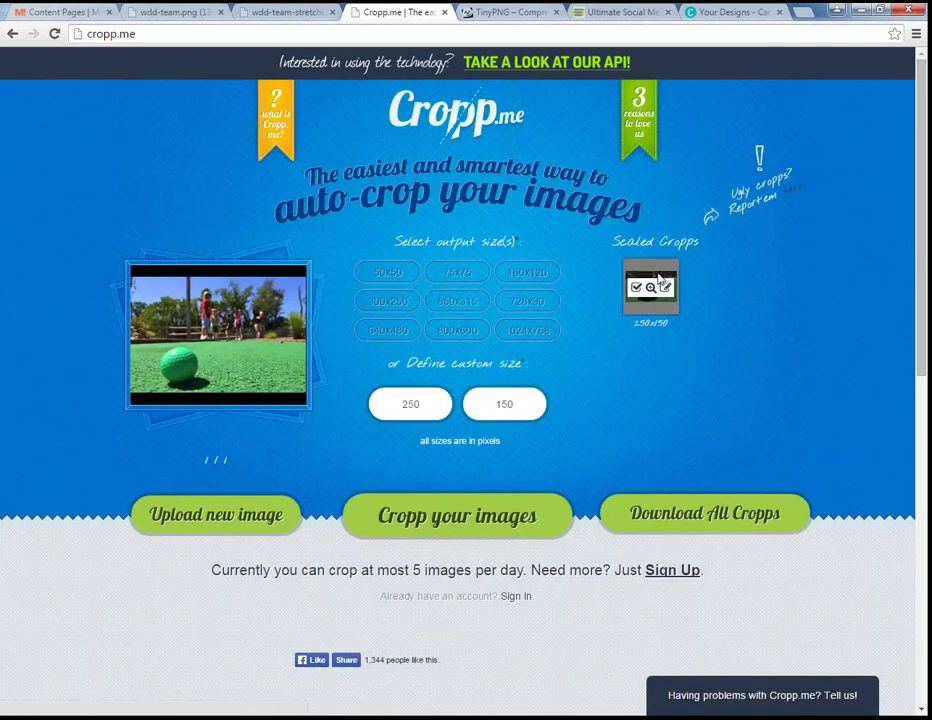
Download all the crops as a zip file and open the cropped mini golf picture from it
left_click(745, 518)
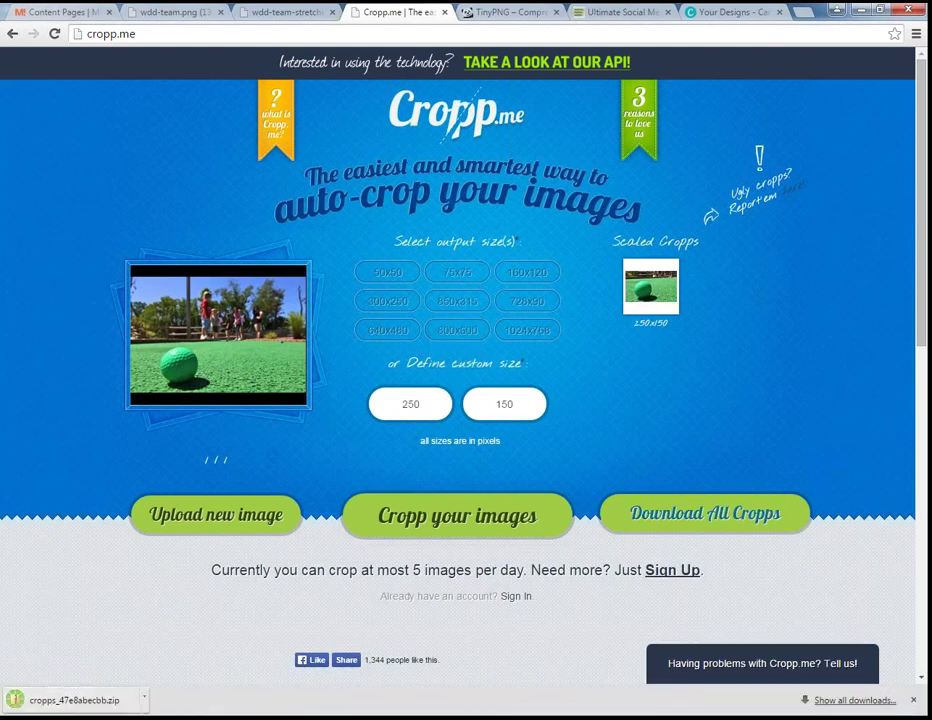
left_click(108, 704)
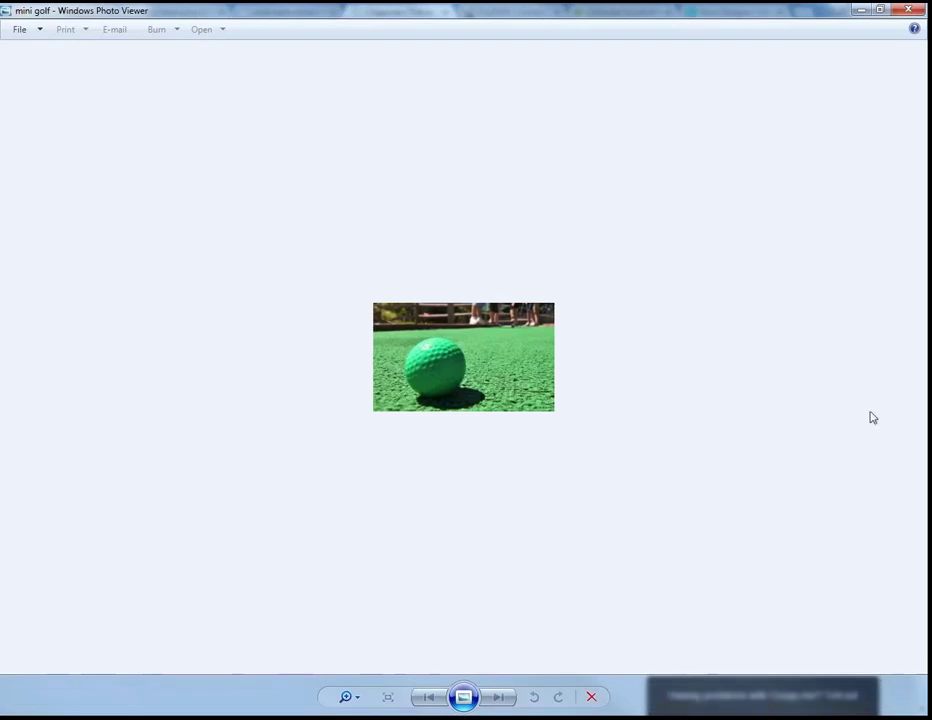
Go back to the downloaded 250x150 folder and check the cropped mini golf file's properties
key("alt+Tab")
left_click_drag(576, 160, 442, 138)
right_click(342, 222)
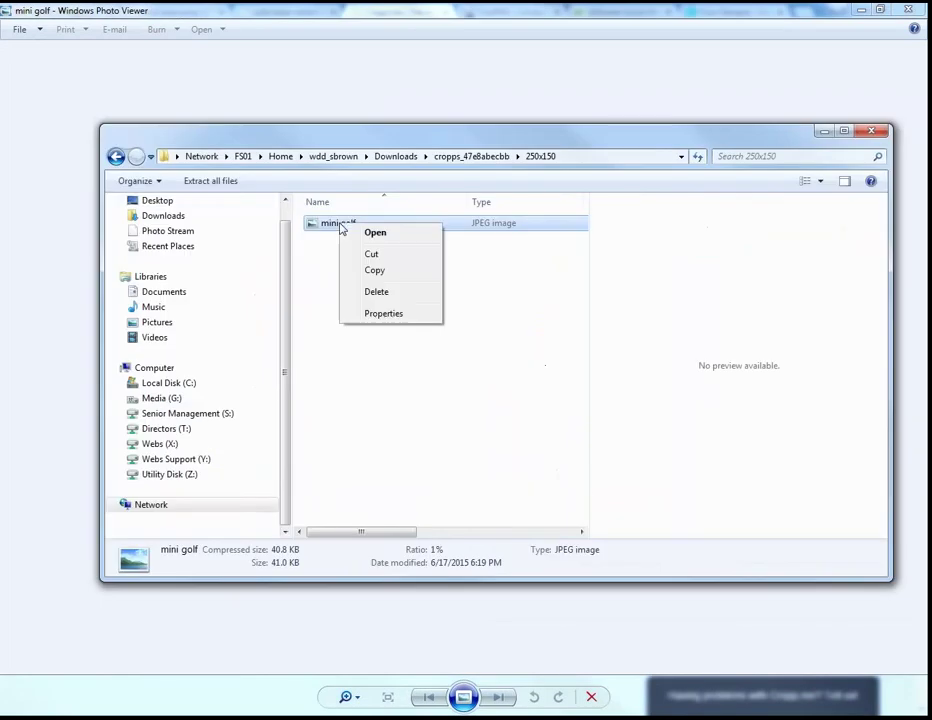
left_click(386, 314)
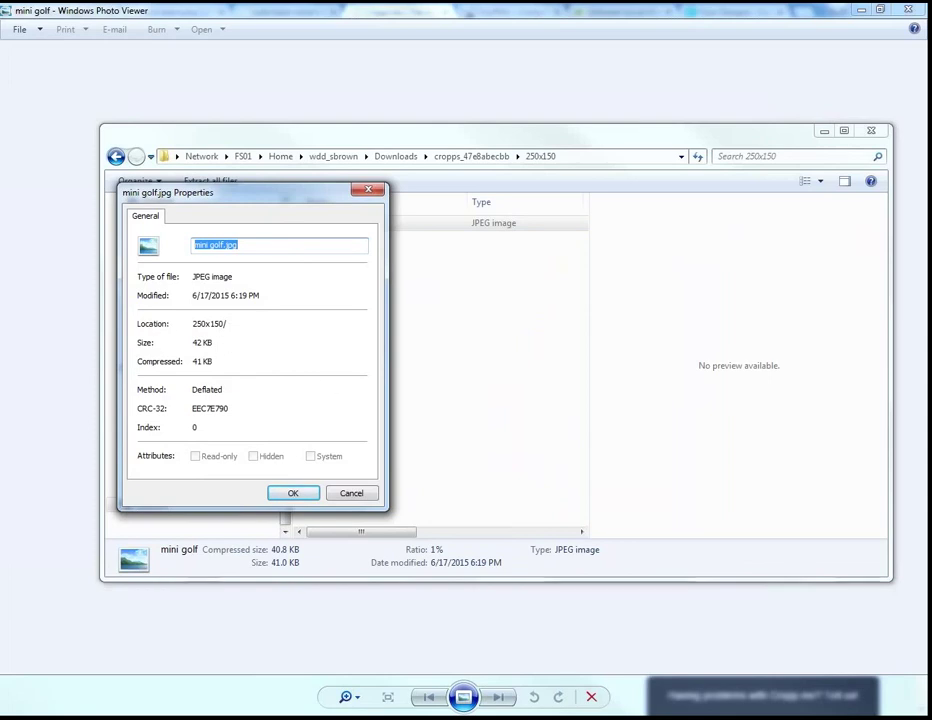
left_click(352, 493)
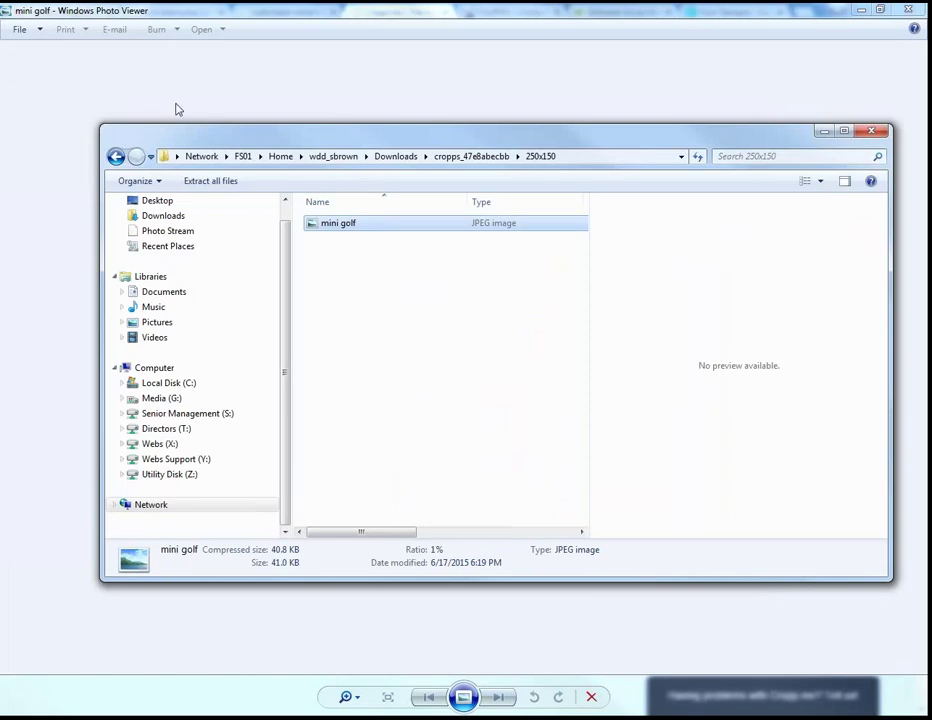
Move the folder window aside, switch to TinyPNG, close the photo preview and upload mini golf.jpg for compression
left_click_drag(248, 137, 931, 80)
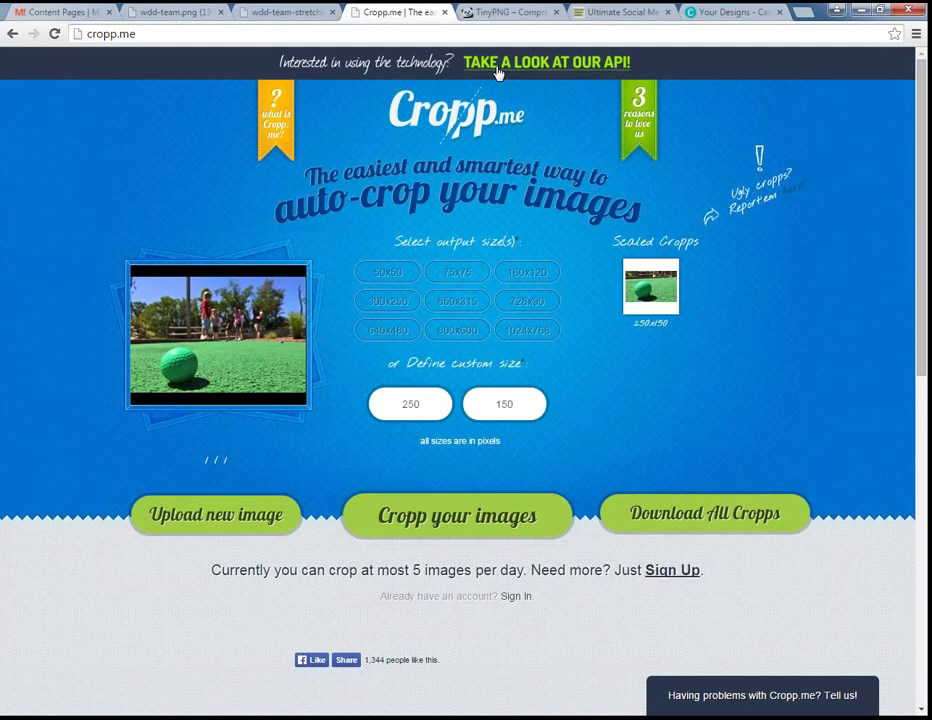
left_click(497, 13)
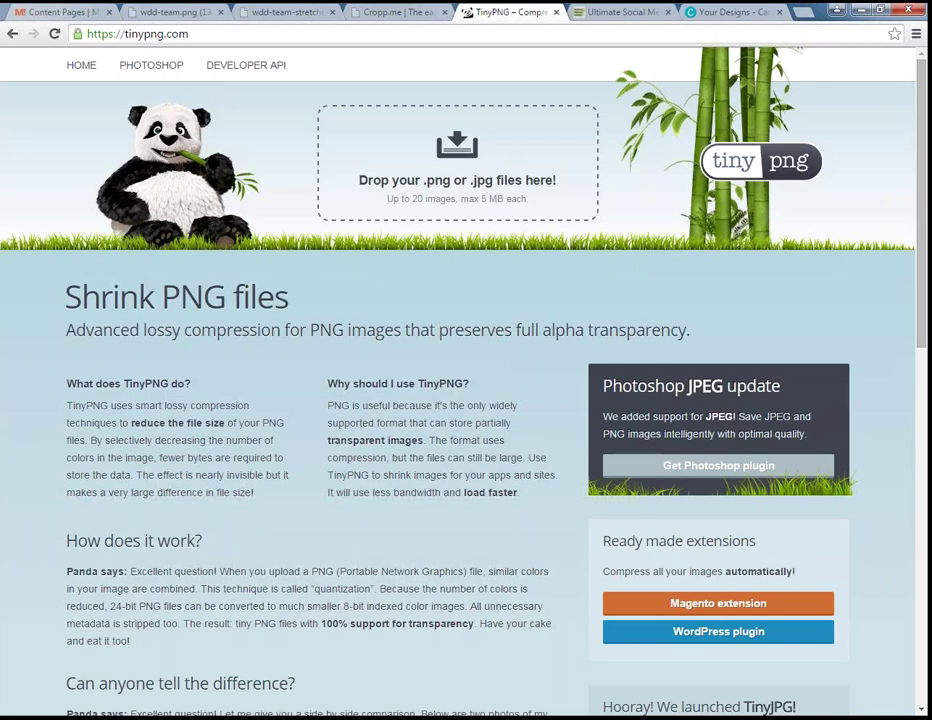
key("alt+Tab")
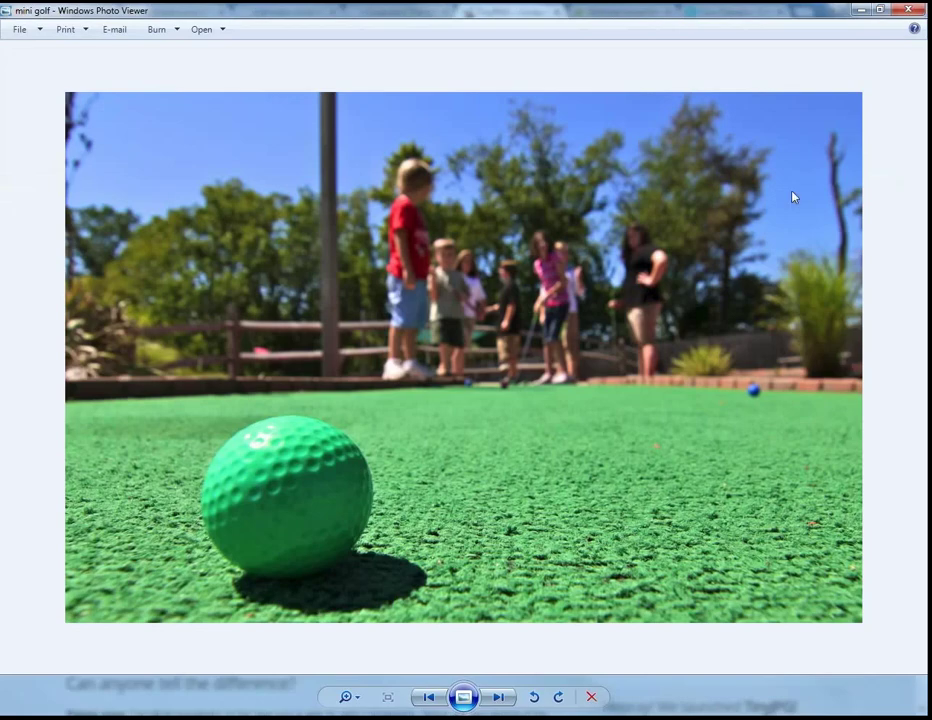
left_click(907, 10)
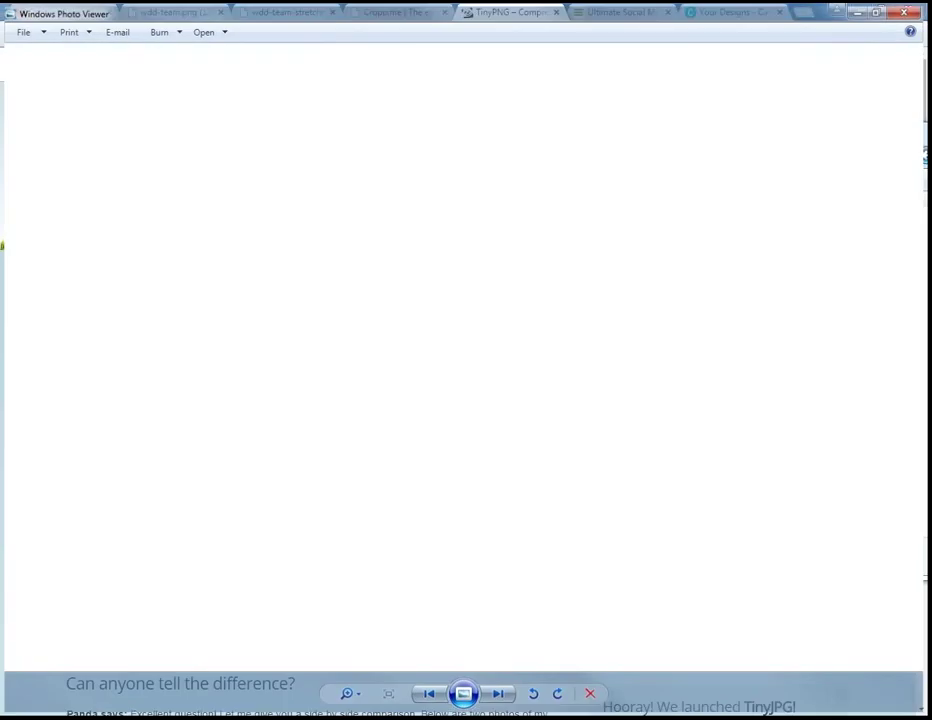
left_click_drag(920, 140, 465, 190)
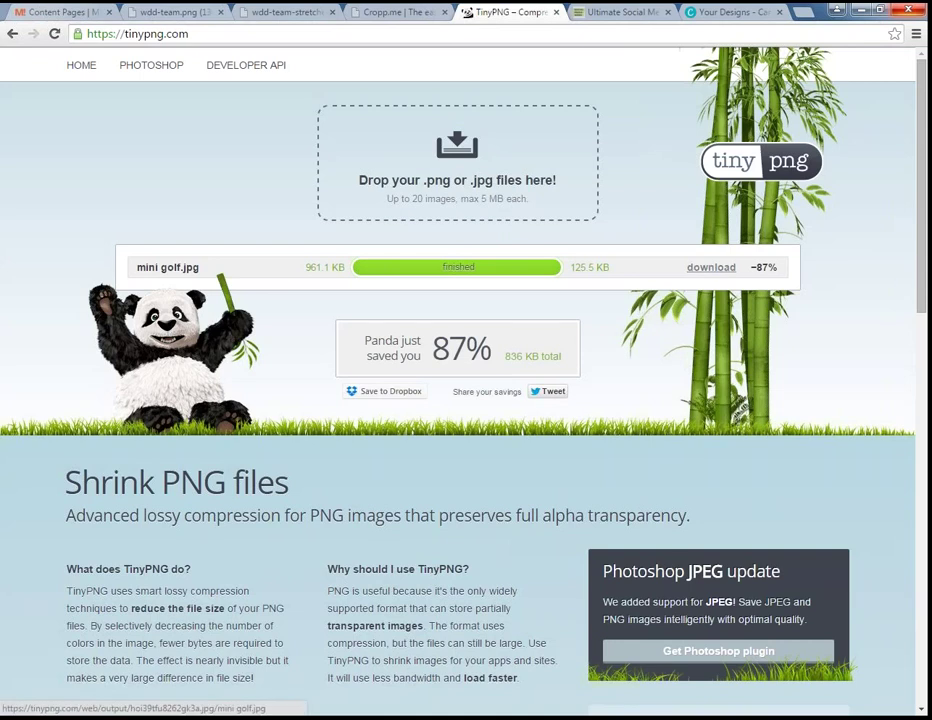
Download the compressed mini golf picture from TinyPNG, open it to check its quality and minimize the preview
left_click(711, 267)
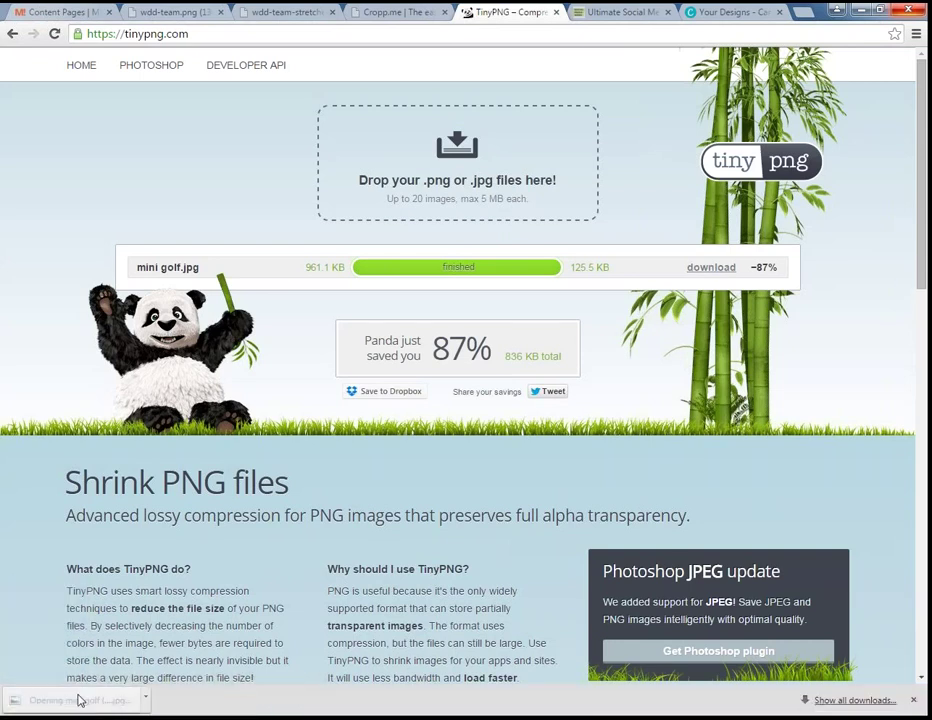
left_click(79, 703)
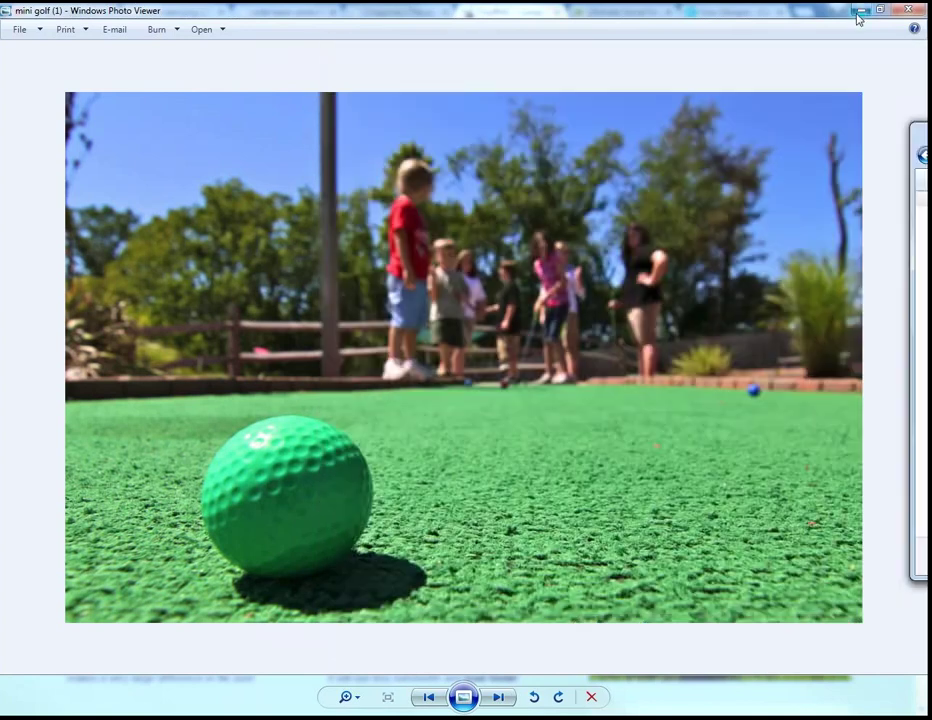
left_click(858, 12)
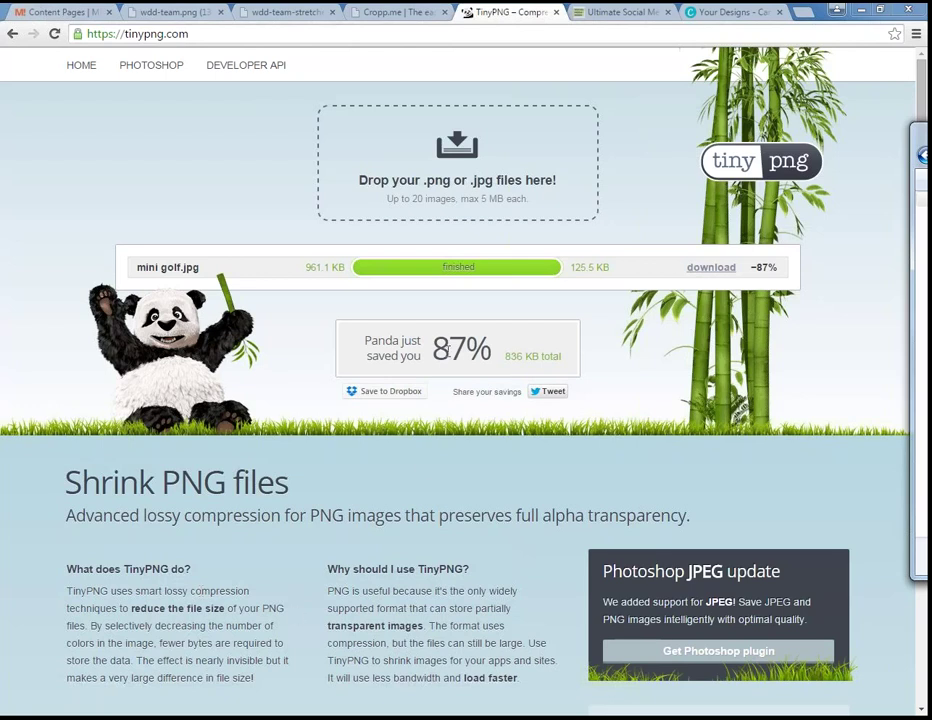
Examine the Twitter and Facebook dimensions in the 2015 social media image sizes guide
left_click(608, 14)
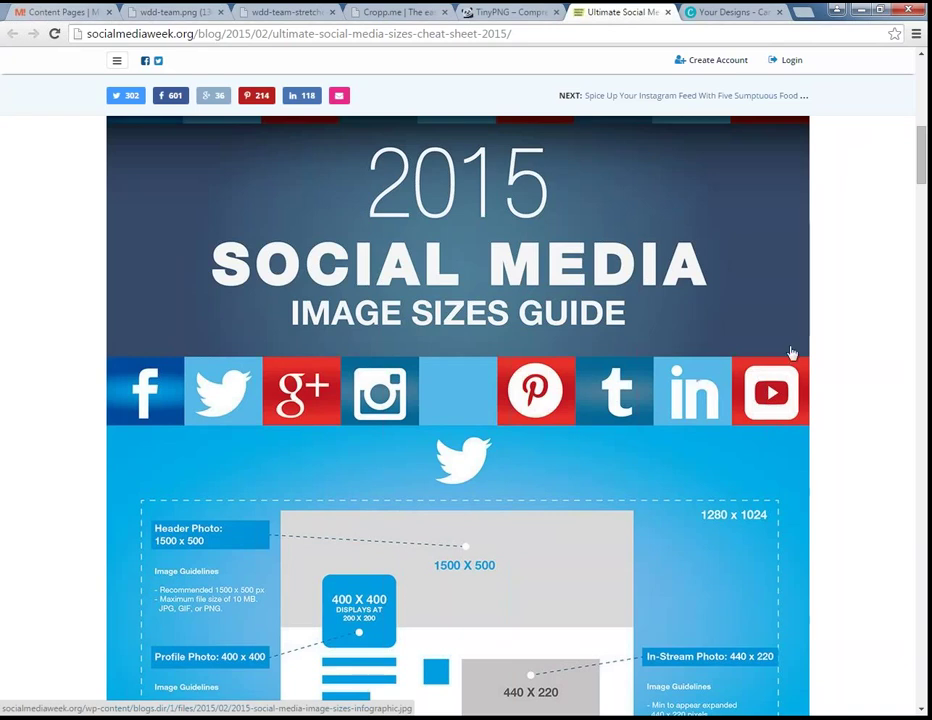
scroll(791, 352, "down", 2)
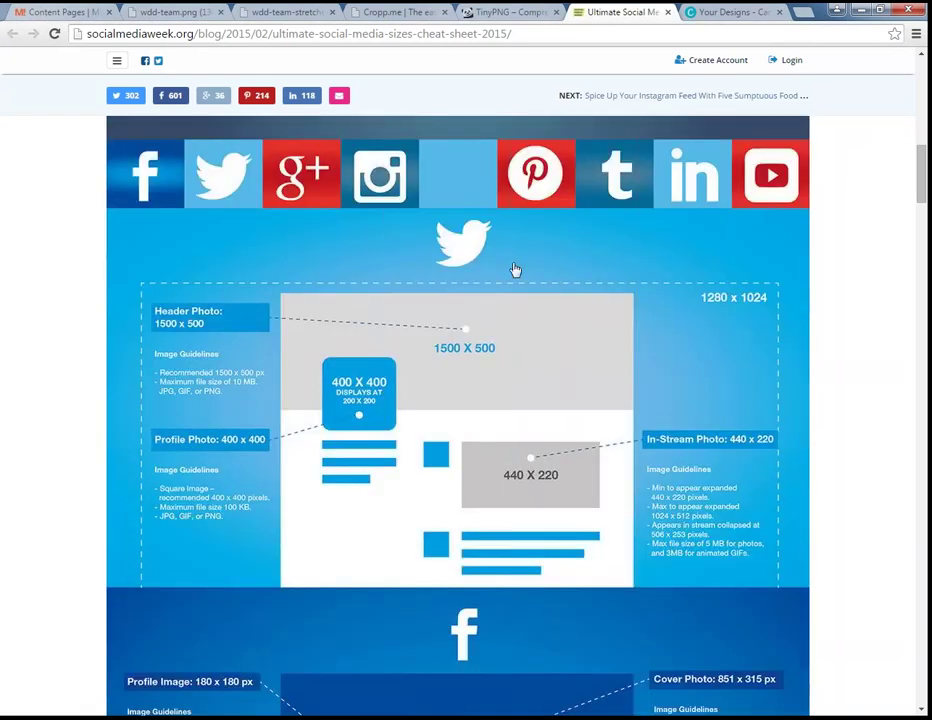
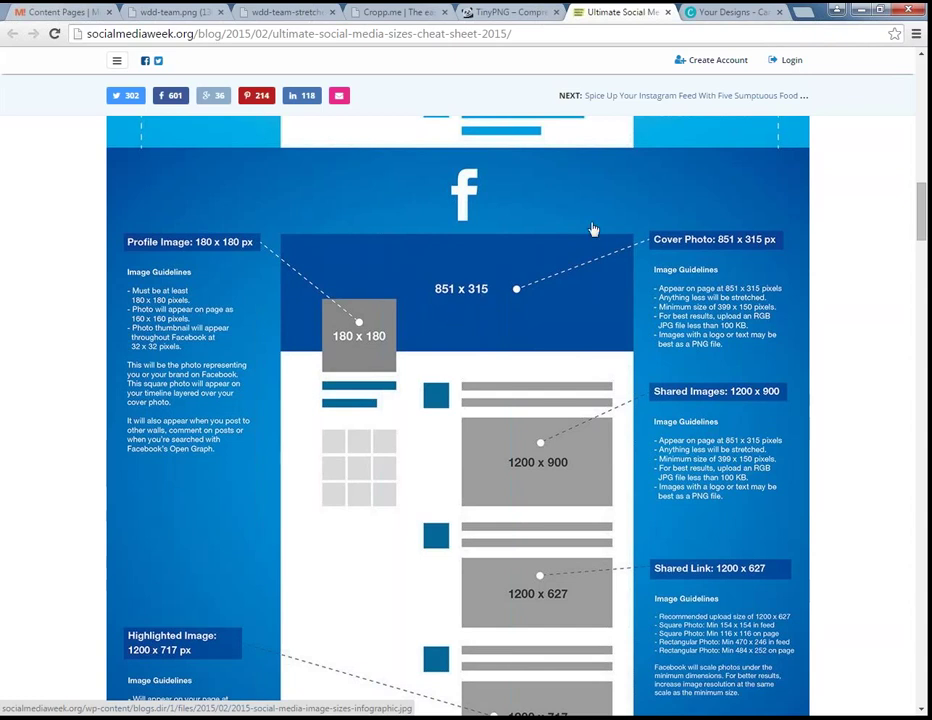
left_click(728, 16)
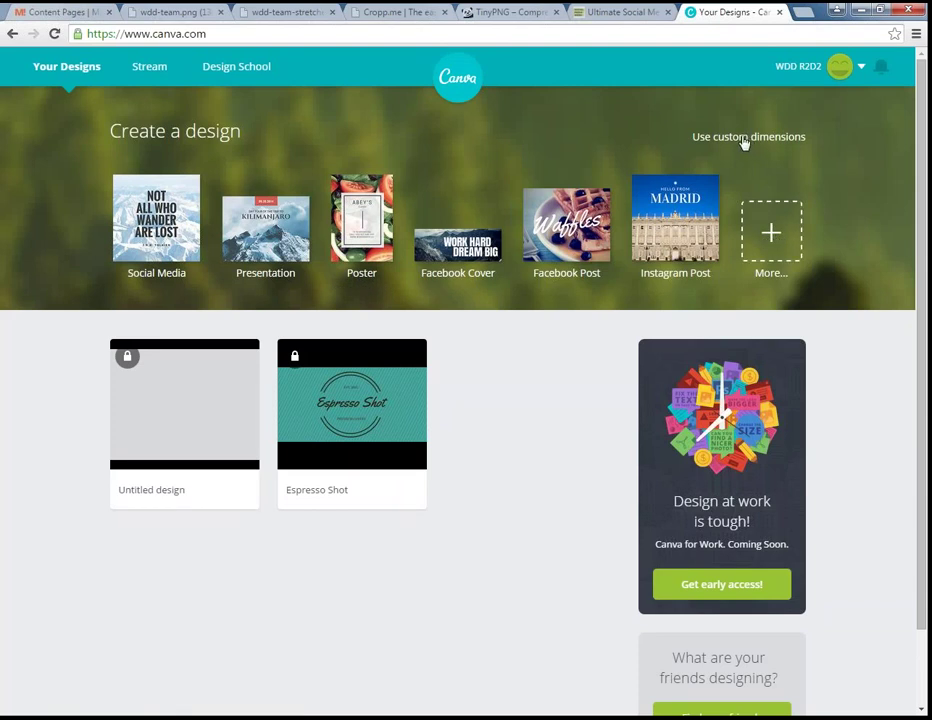
left_click(603, 15)
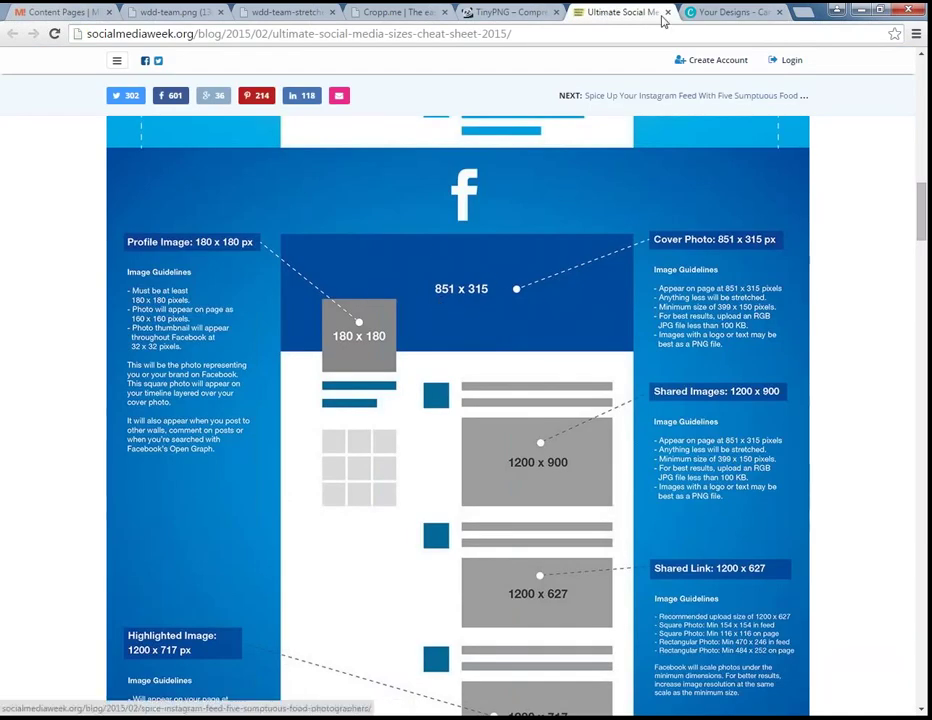
Create a new Canva design with custom dimensions of 851 × 315 px
left_click(733, 12)
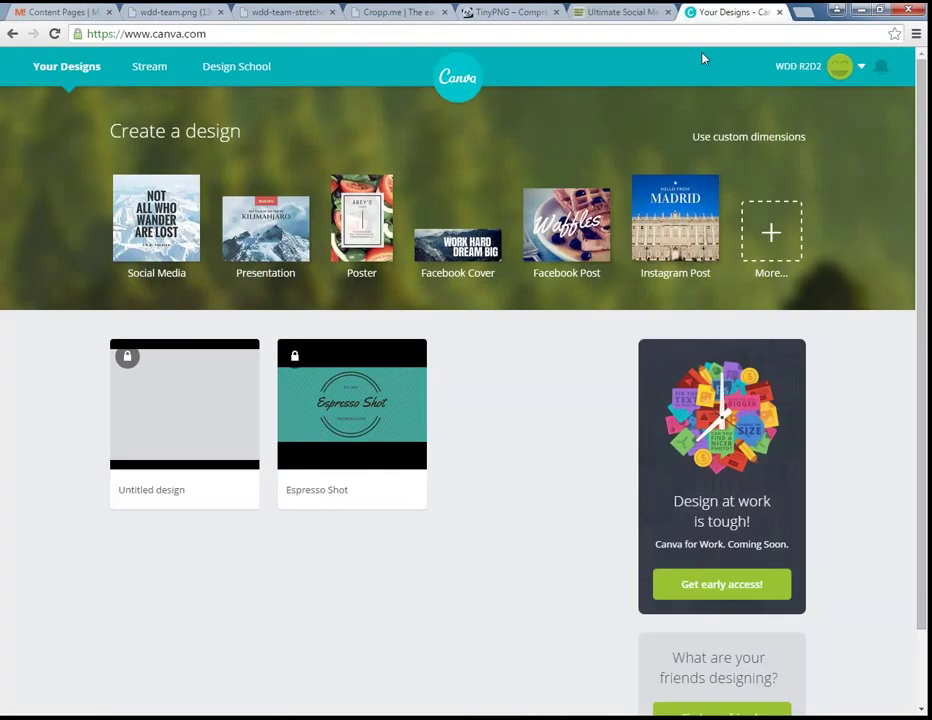
left_click(751, 140)
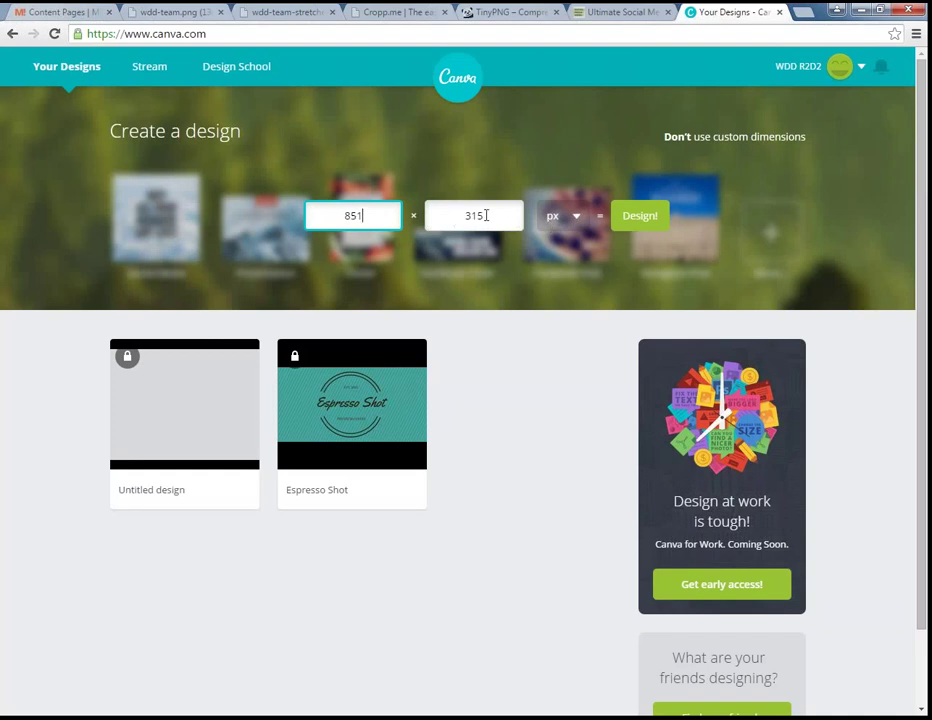
left_click(631, 215)
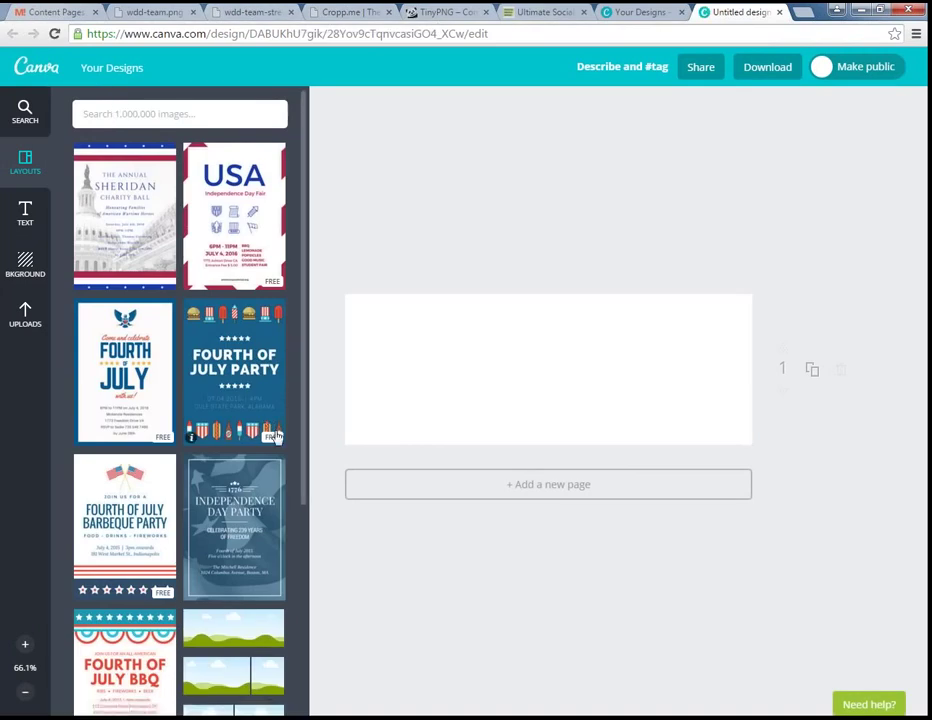
Apply the two-picture layout with a wide left frame and a narrow right frame to the blank page
scroll(286, 438, "down", 1)
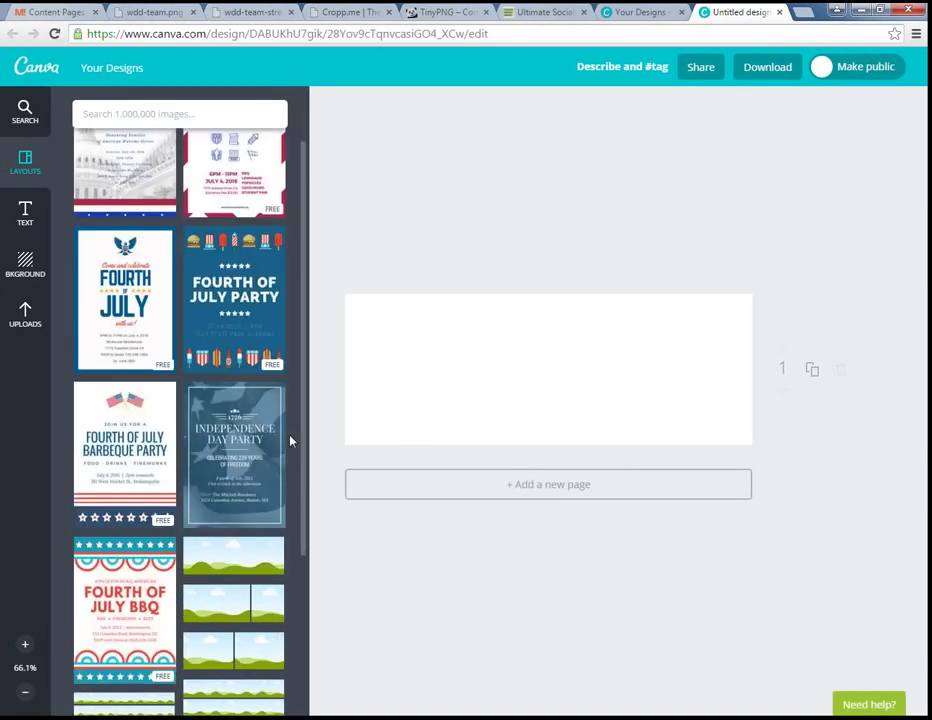
scroll(290, 441, "down", 1)
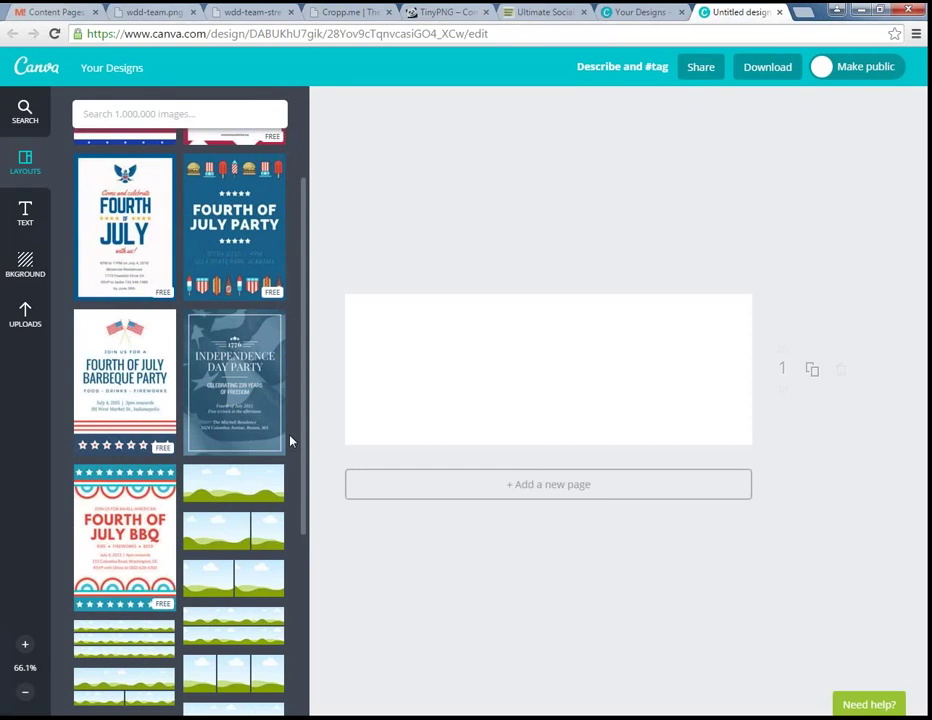
scroll(290, 441, "down", 1)
scroll(290, 441, "down", 1)
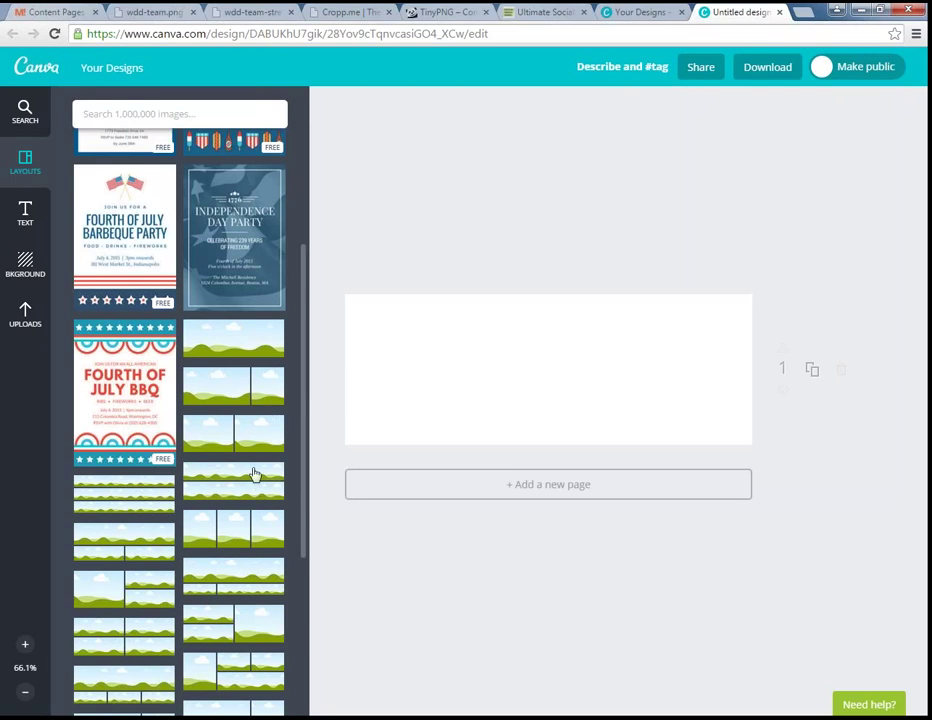
left_click_drag(275, 406, 430, 404)
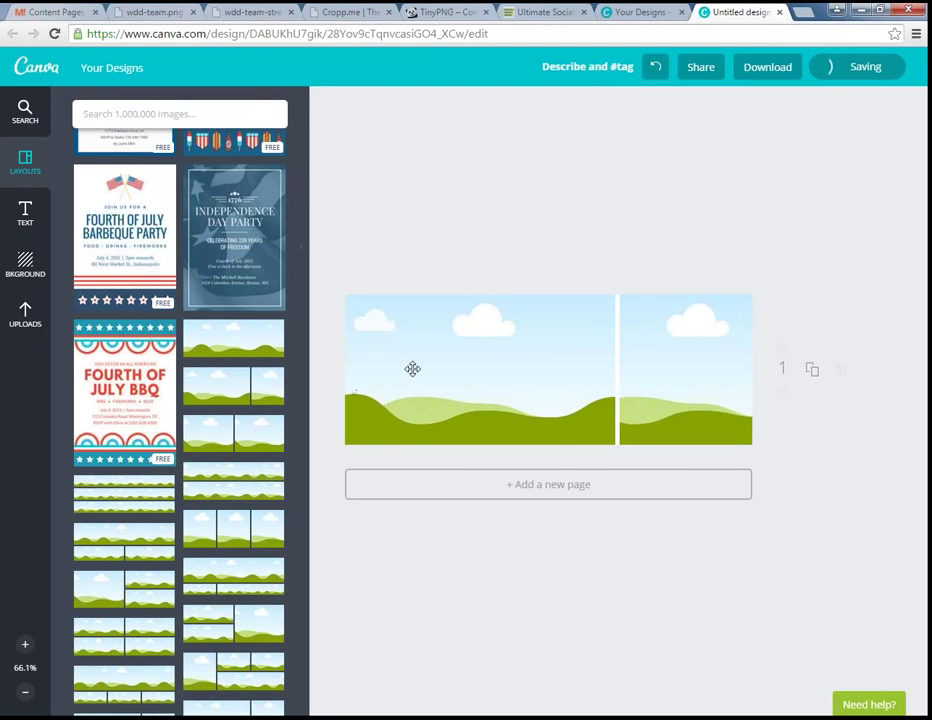
Place the uploaded mini golf photo in the wide left frame and select the narrow right frame
left_click(27, 318)
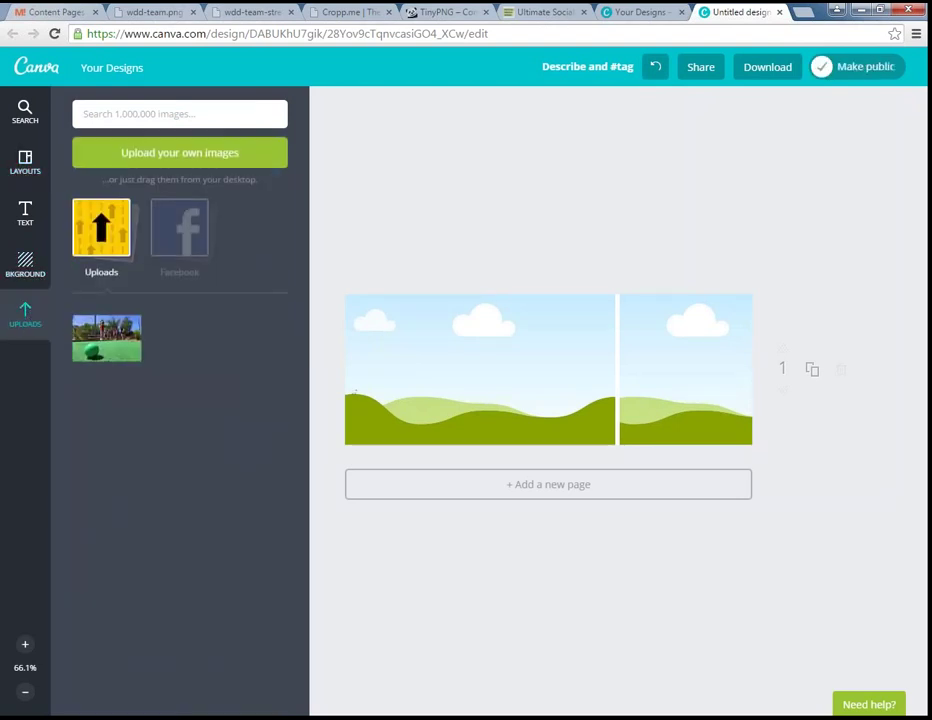
left_click_drag(97, 340, 493, 352)
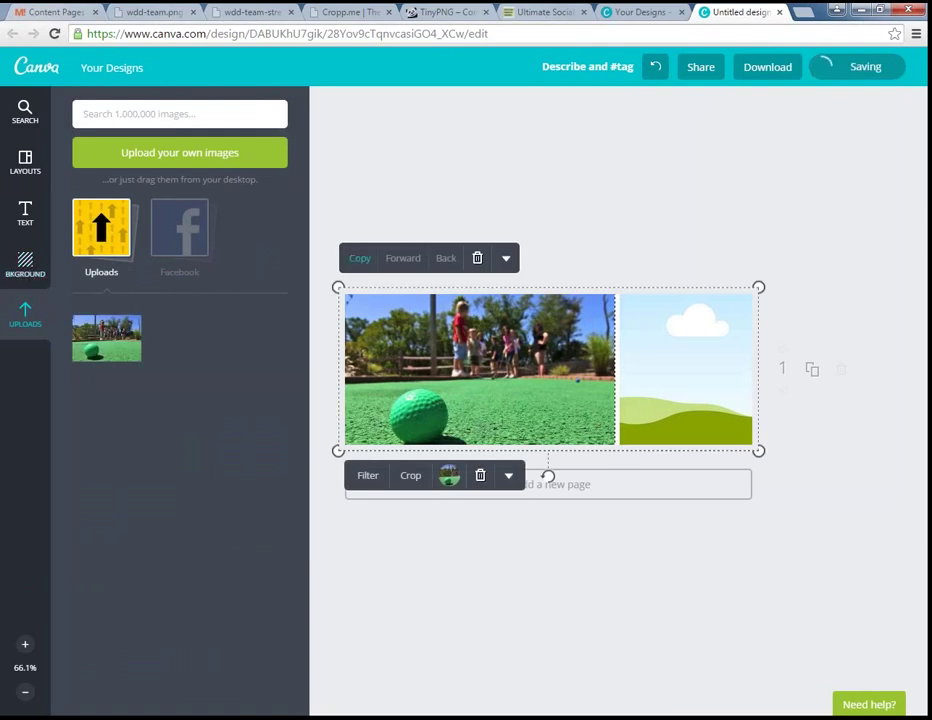
left_click(689, 355)
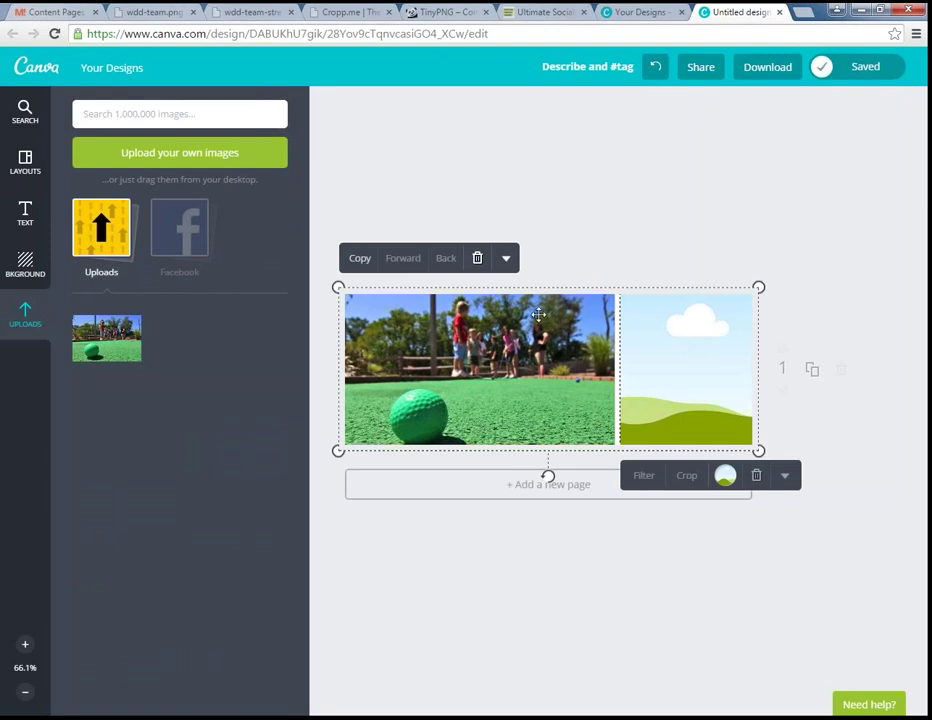
Add the "The best view comes after the hardest climb" text graphic over the narrow right frame and shrink it to fit
left_click(22, 215)
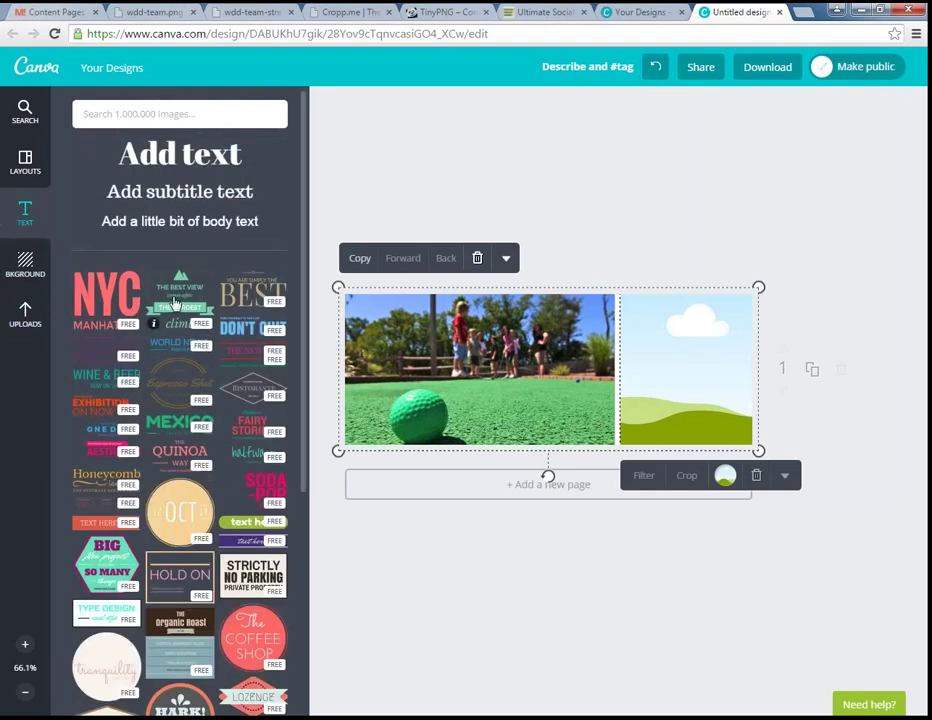
left_click_drag(177, 290, 678, 328)
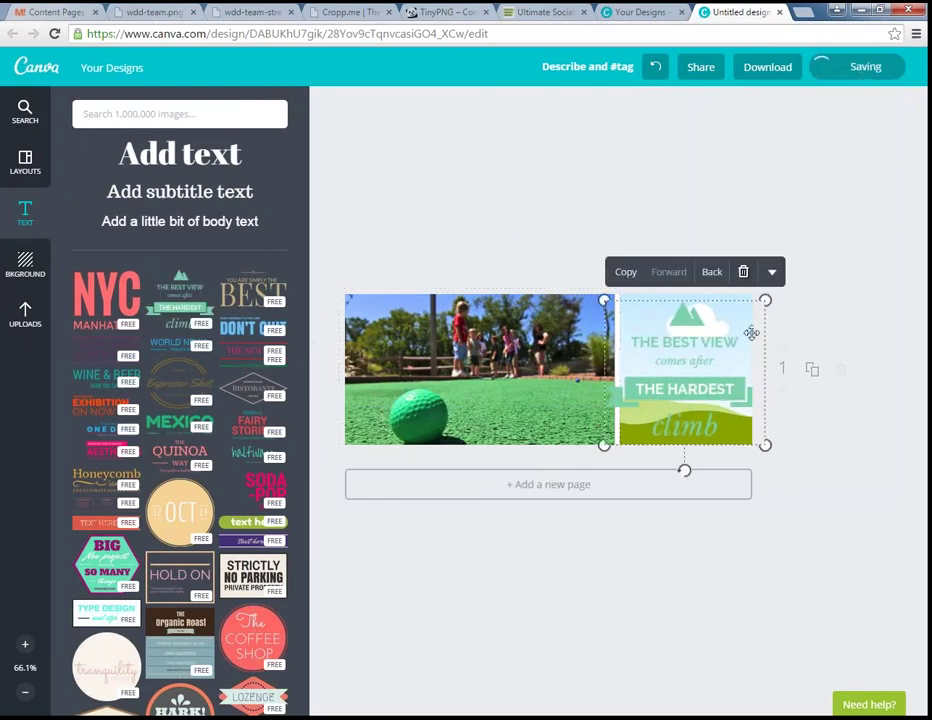
left_click_drag(765, 300, 731, 335)
Set the background colour of the narrow right frame to white
left_click(690, 298)
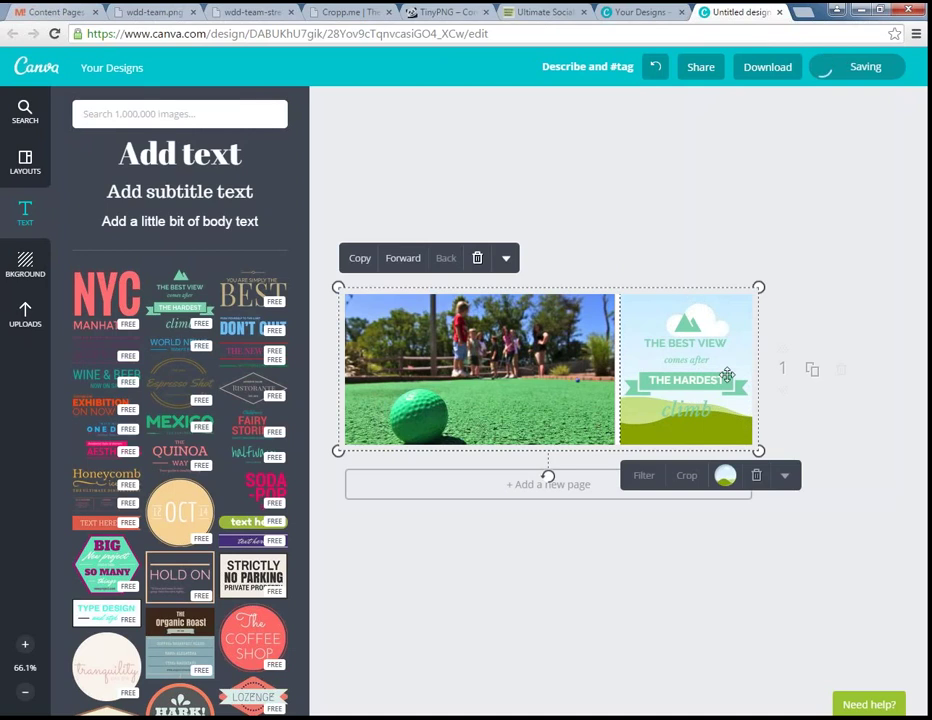
left_click(726, 476)
left_click(709, 396)
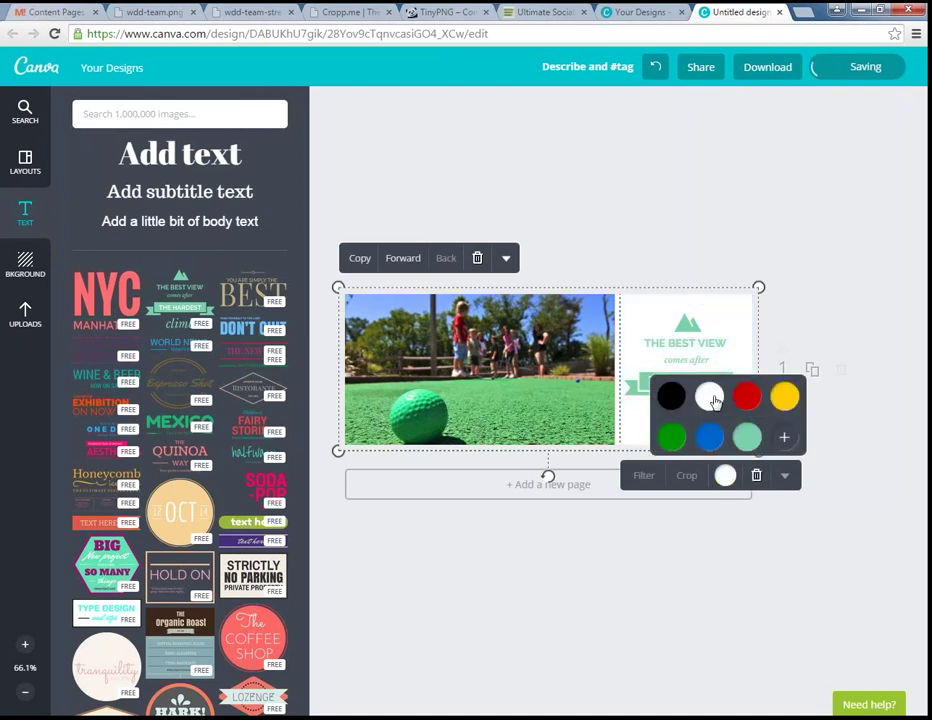
Replace the "THE HARDEST" text on the graphic's banner with "Father's Day"
left_click(693, 334)
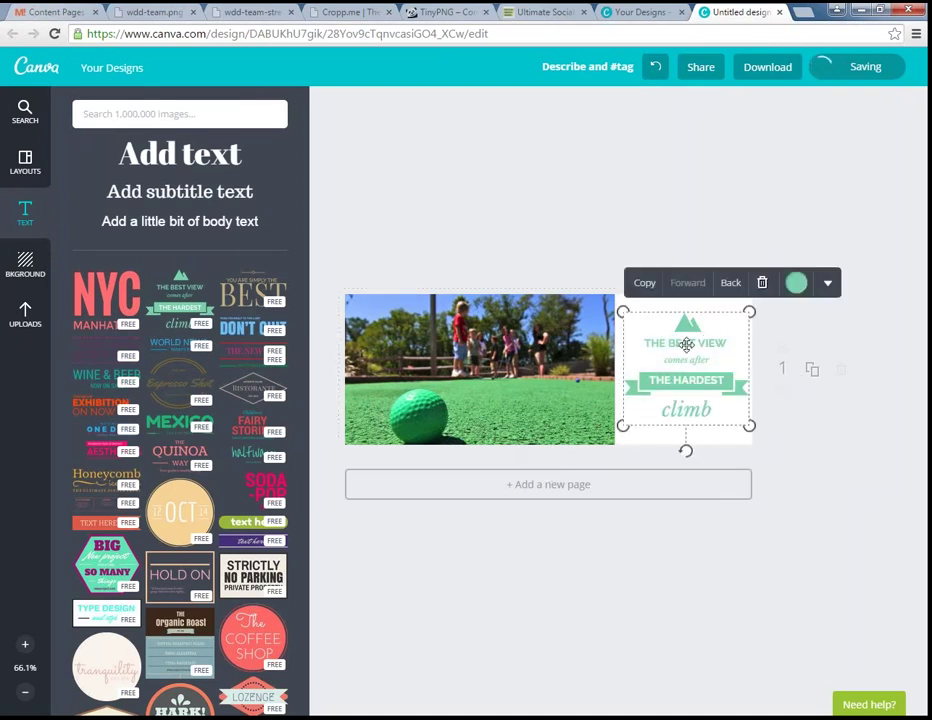
double_click(672, 381)
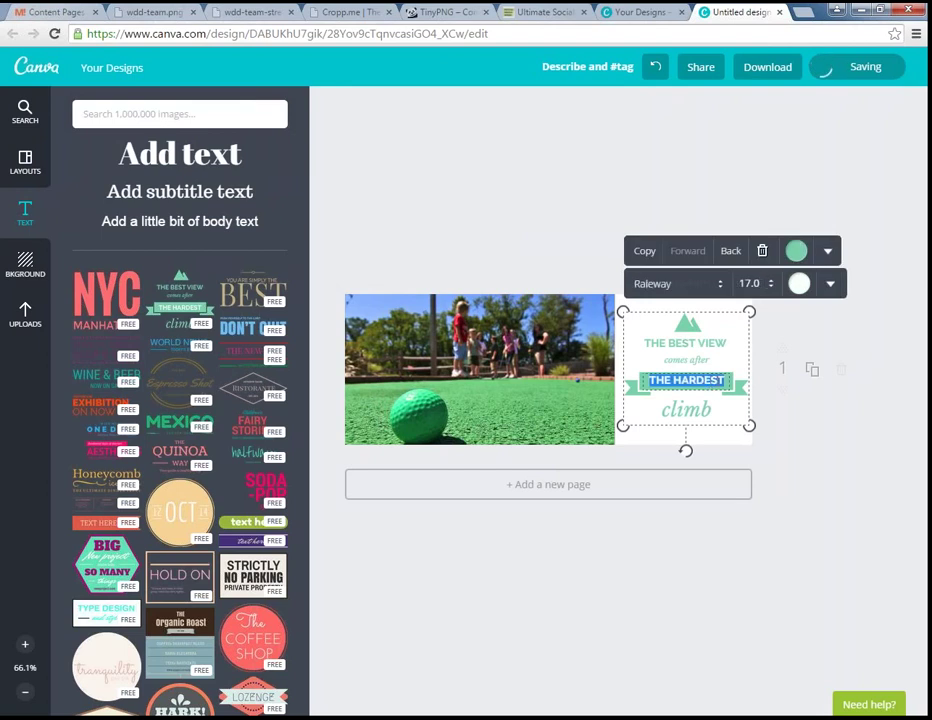
type("Father's Day")
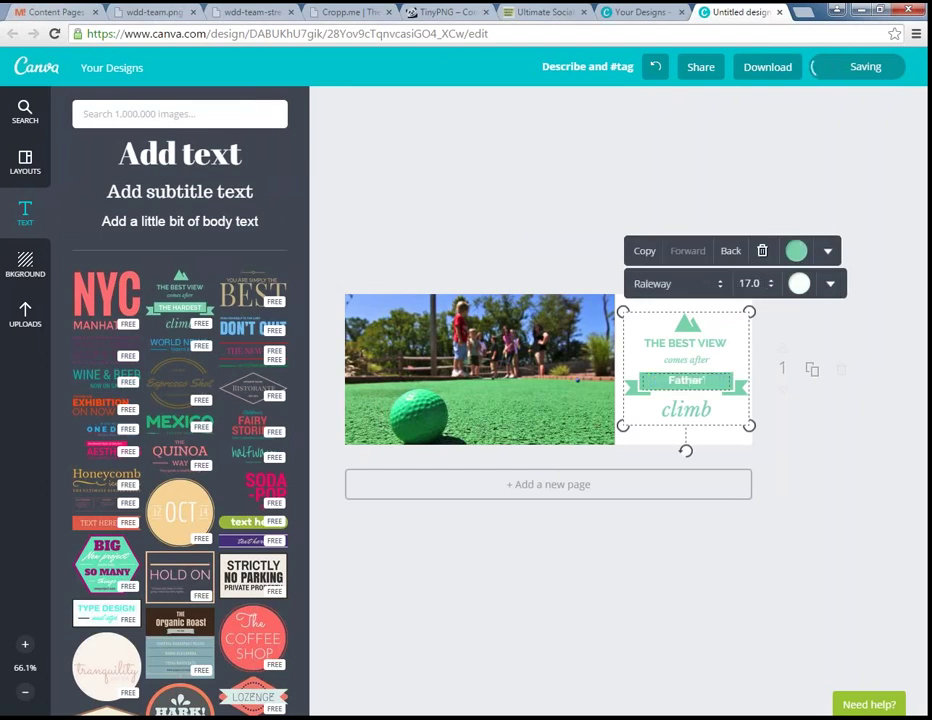
Replace the word "climb" at the bottom of the text graphic with "Free Entry!"
left_click(688, 408)
double_click(686, 410)
left_click(686, 412)
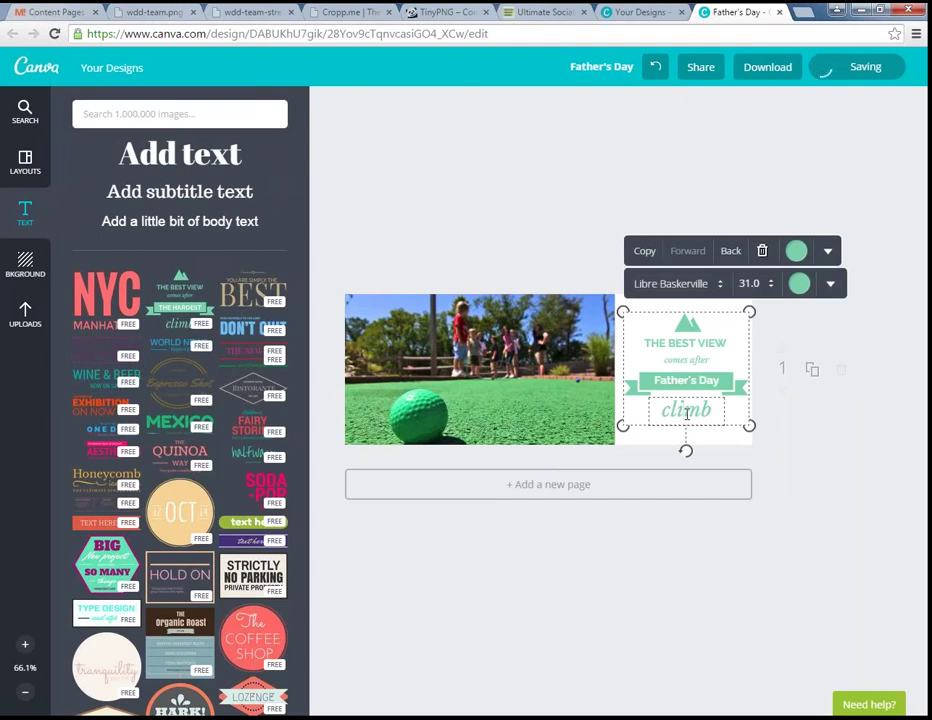
double_click(686, 410)
type("Free")
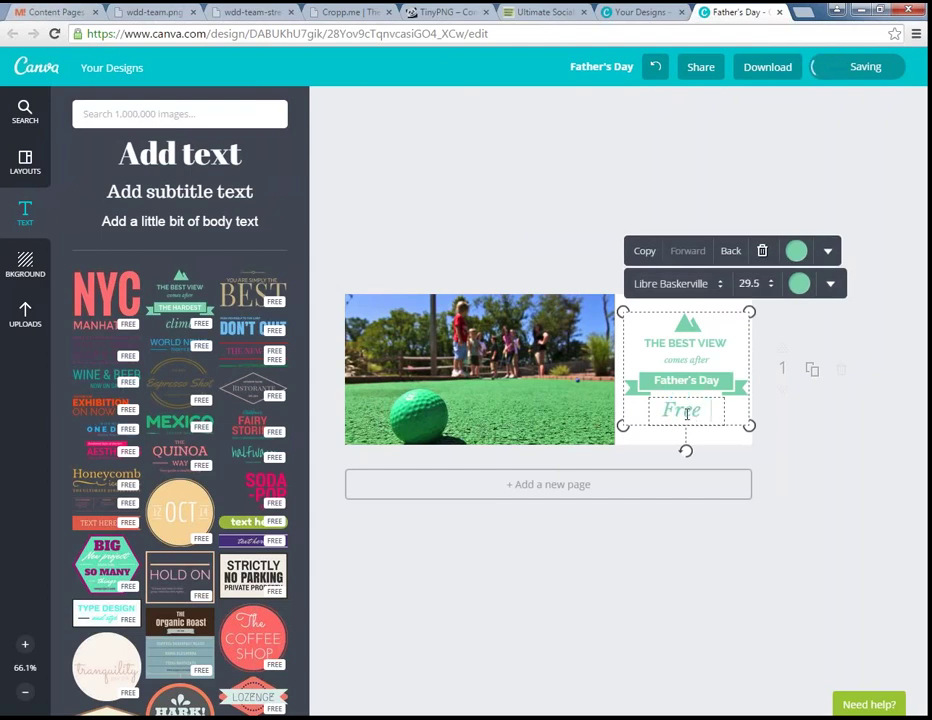
type(" Entre")
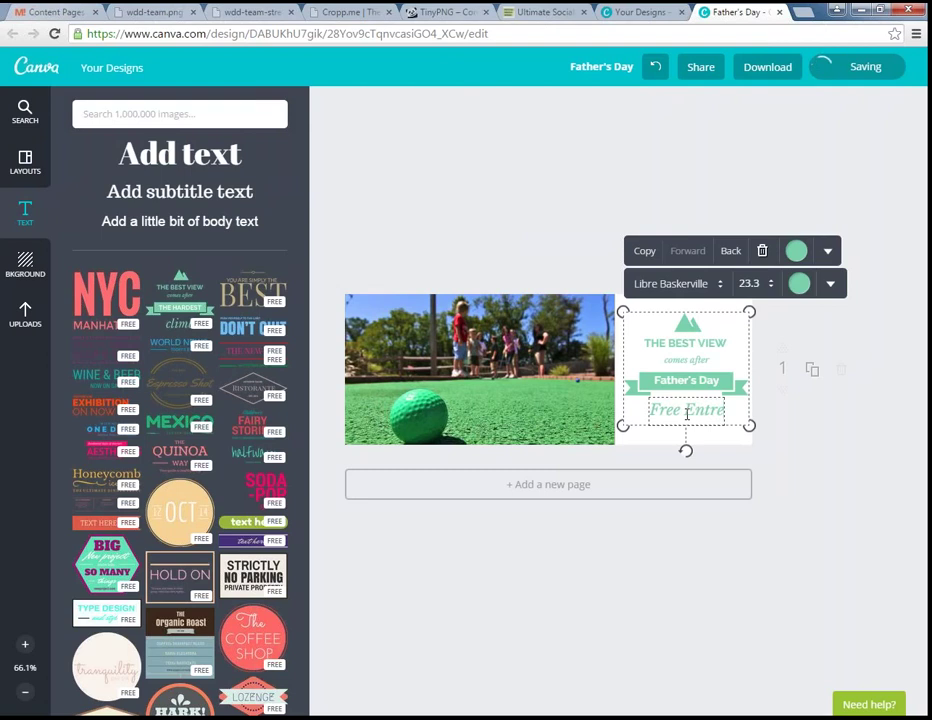
key("BackSpace")
type("y!")
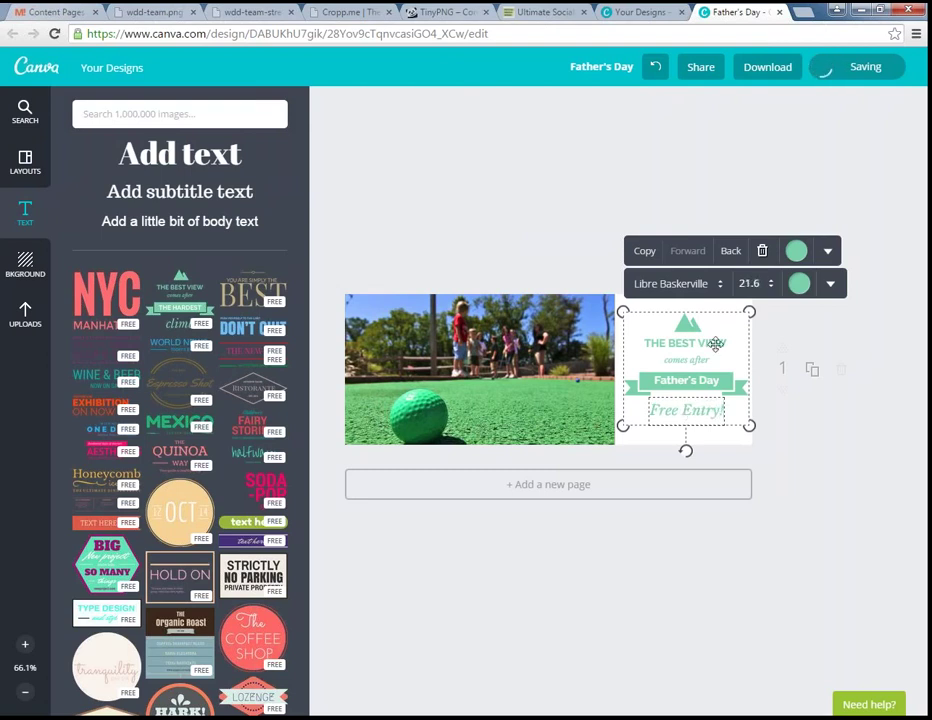
Recolour the "Free Entry!" text on the graphic blue
left_click(793, 286)
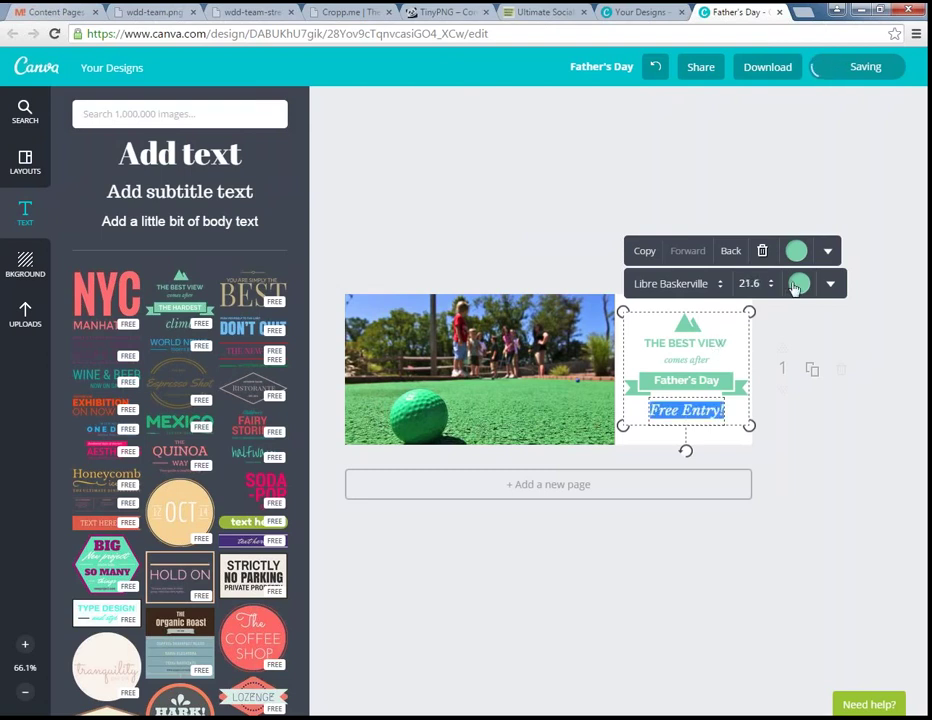
left_click(744, 245)
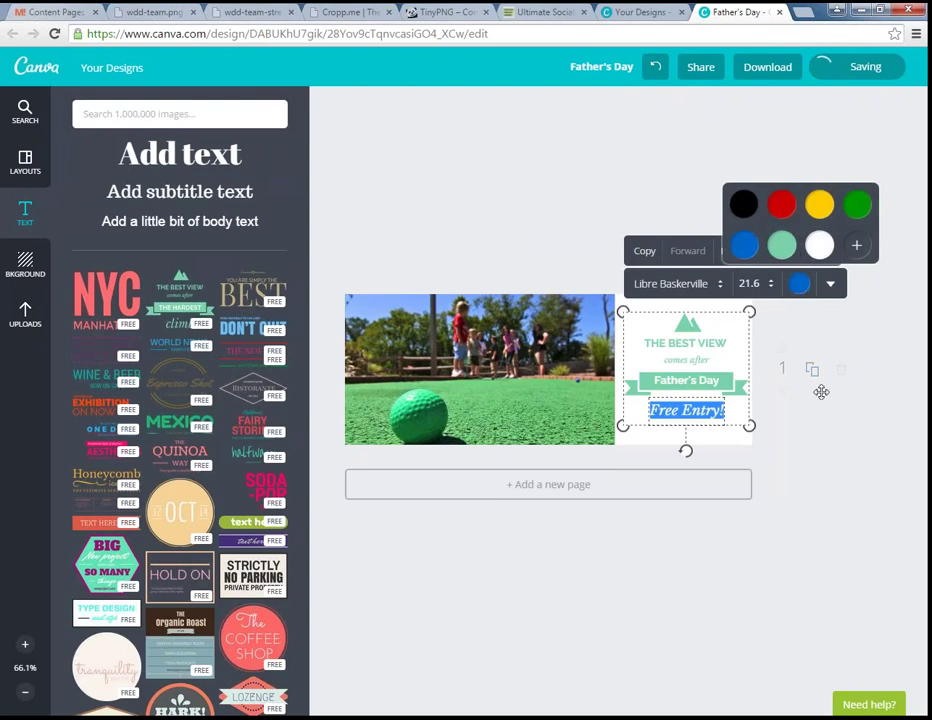
left_click(791, 412)
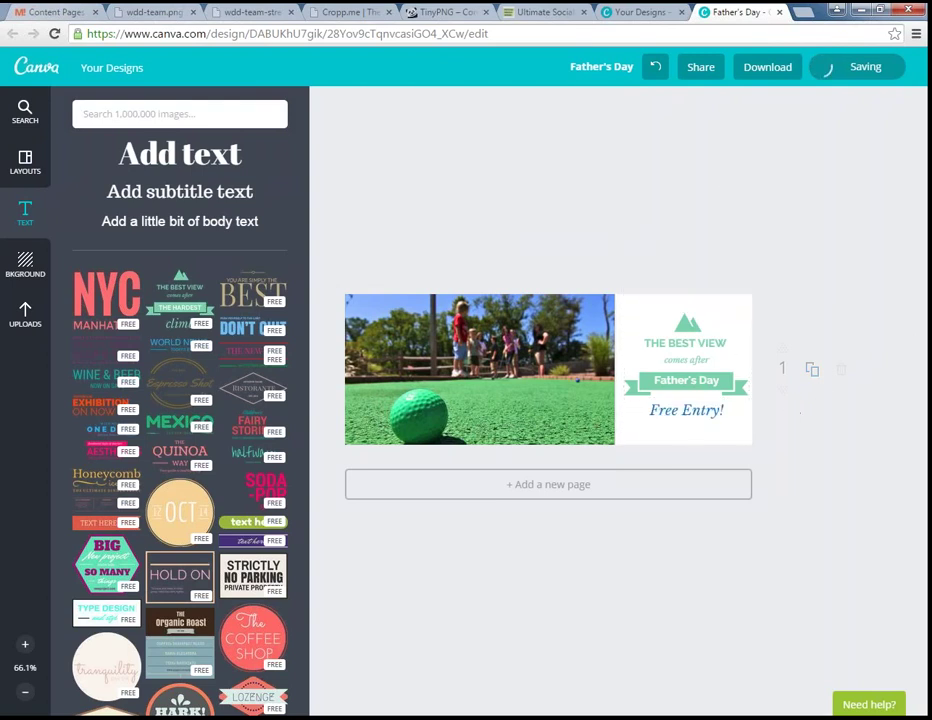
Add the heading text "Happy Father's Day" and place it tilted upward over the lower part of the golf photo
double_click(700, 382)
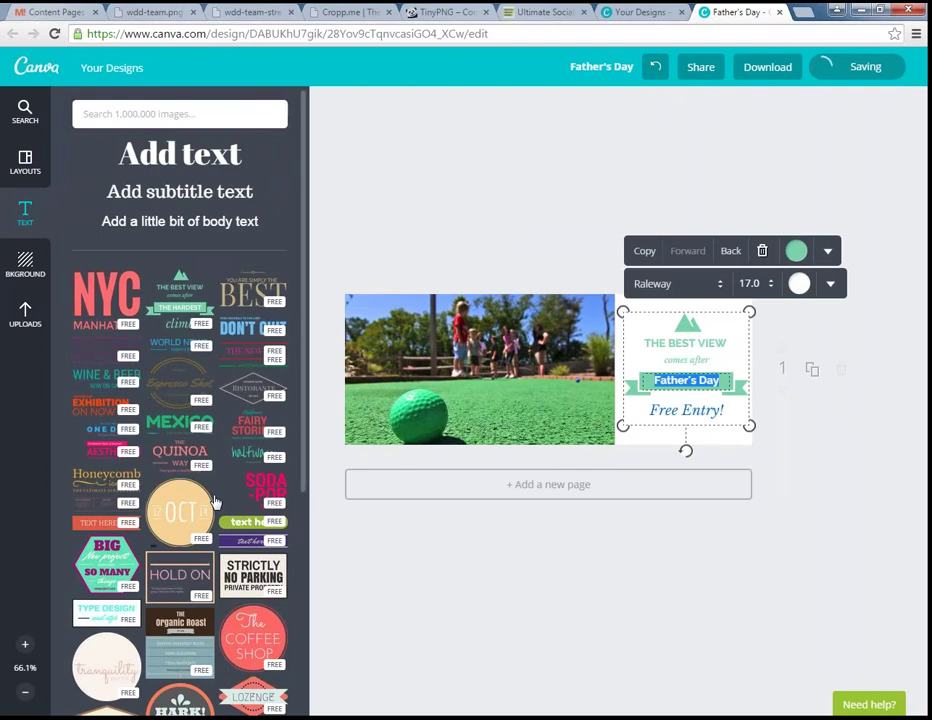
left_click(184, 160)
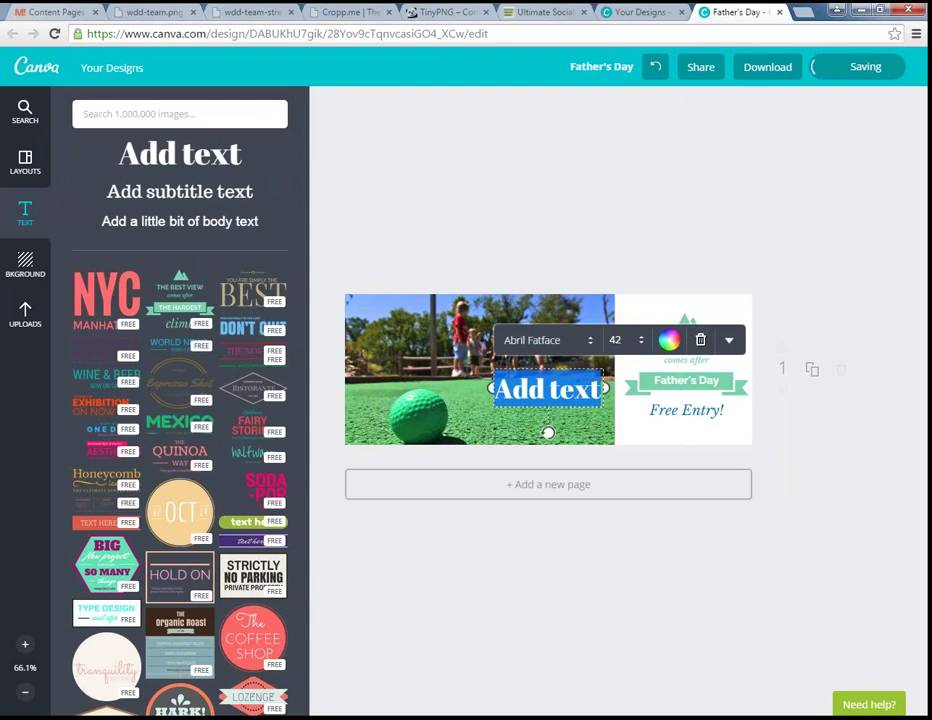
type("Happy Father's Day")
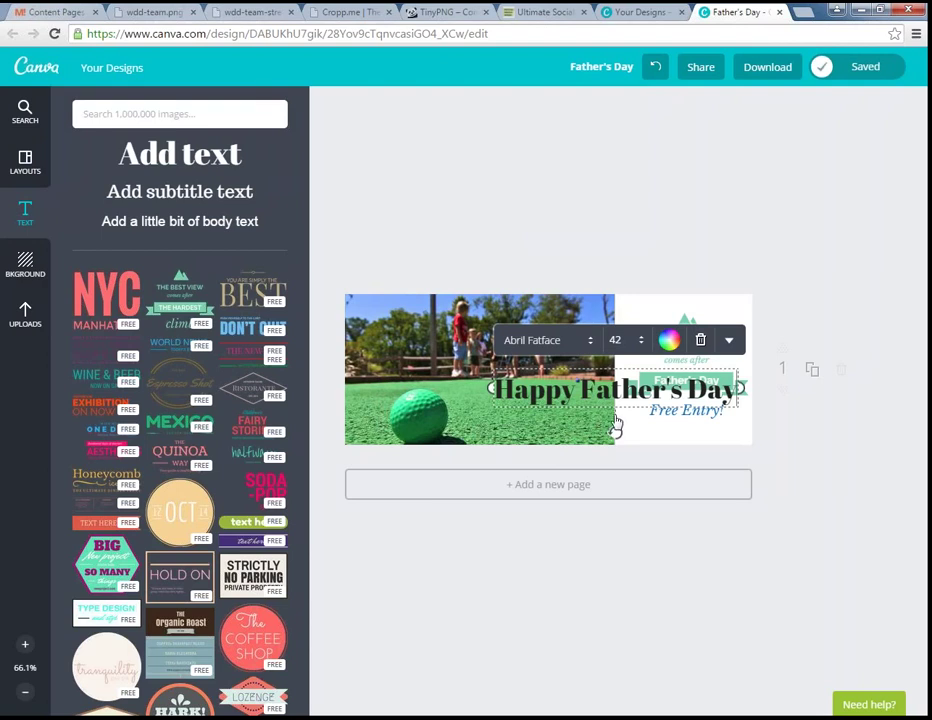
left_click_drag(564, 408, 491, 441)
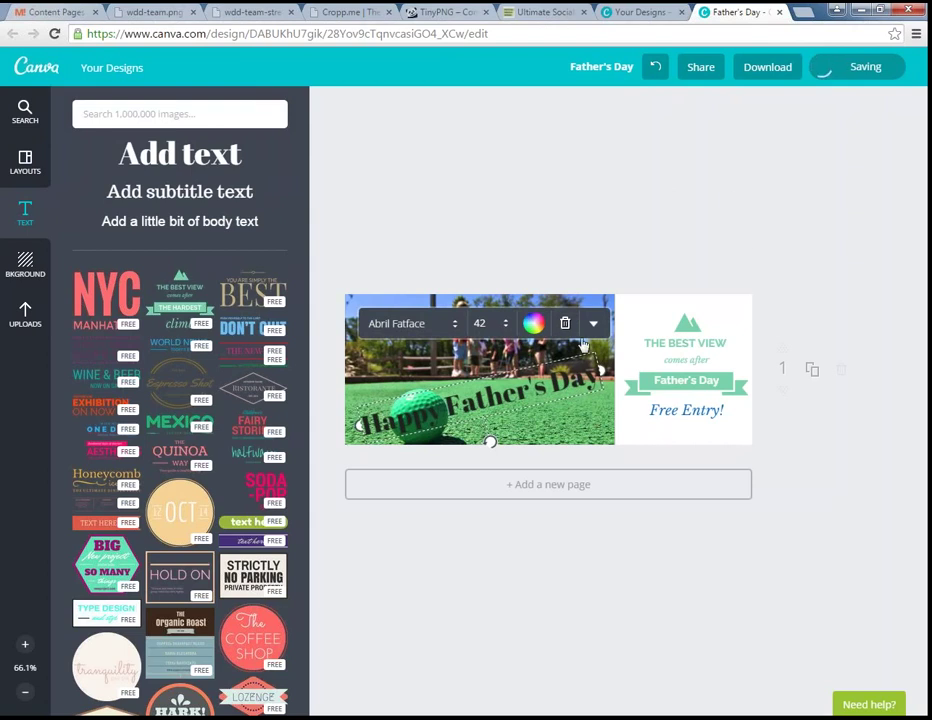
Set the "Happy Father's Day" heading to white and move it up over the upper part of the photo
key("ctrl+a")
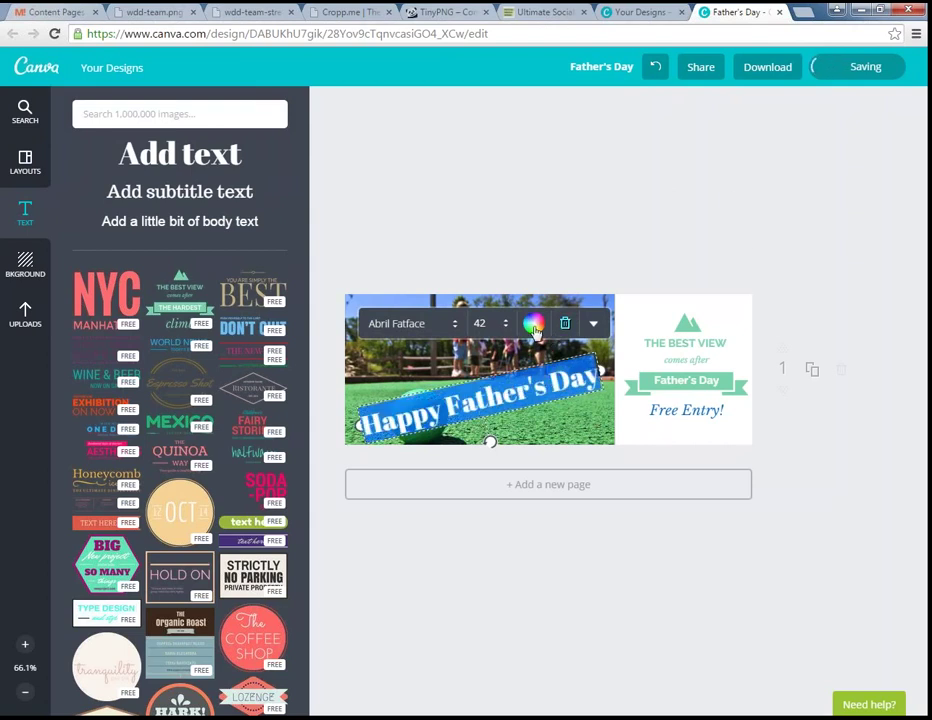
left_click(533, 323)
left_click(518, 288)
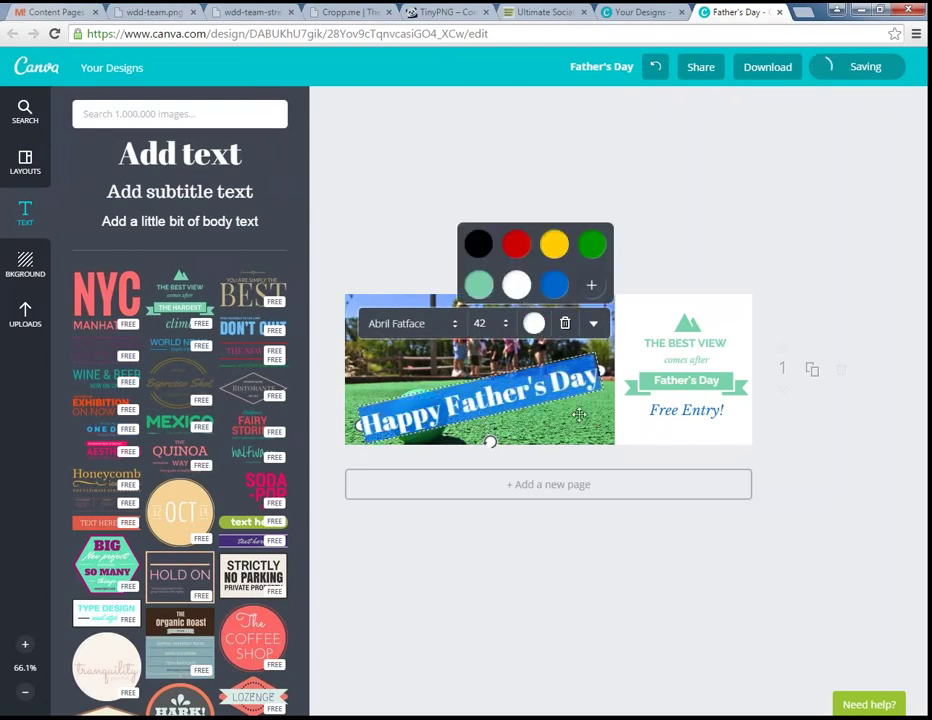
left_click(624, 418)
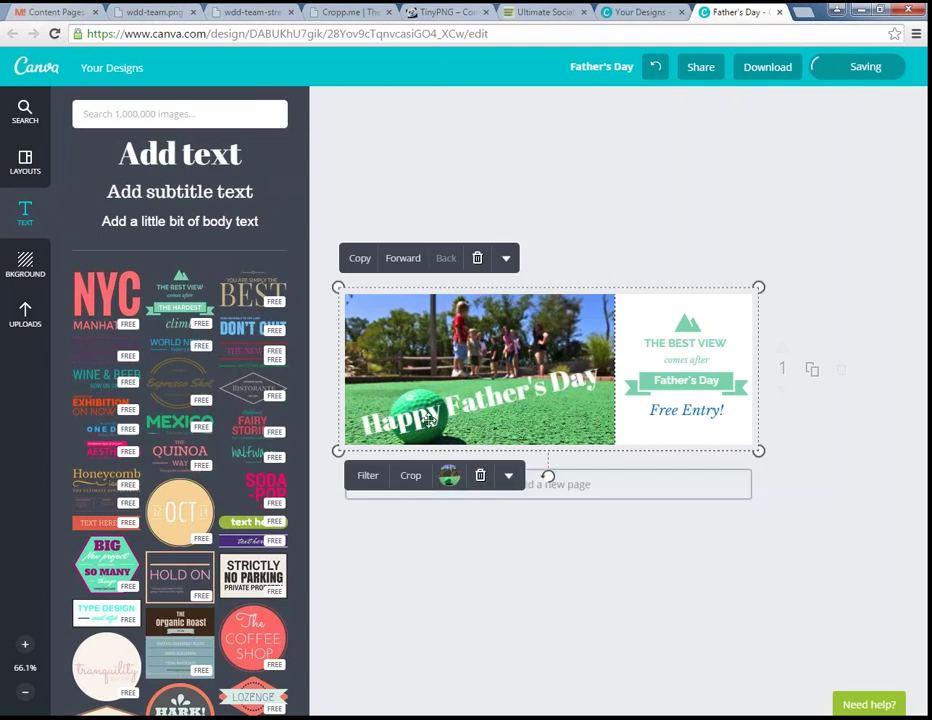
left_click_drag(448, 410, 455, 335)
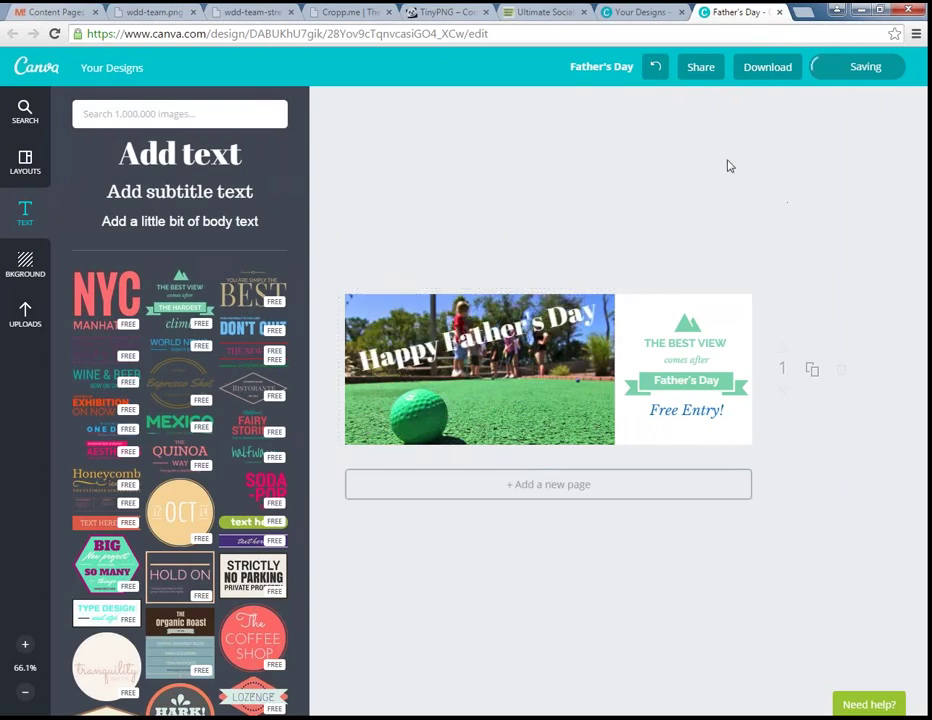
Title the design "wdd-fathers-day-special-2015" and make it public
left_click(852, 76)
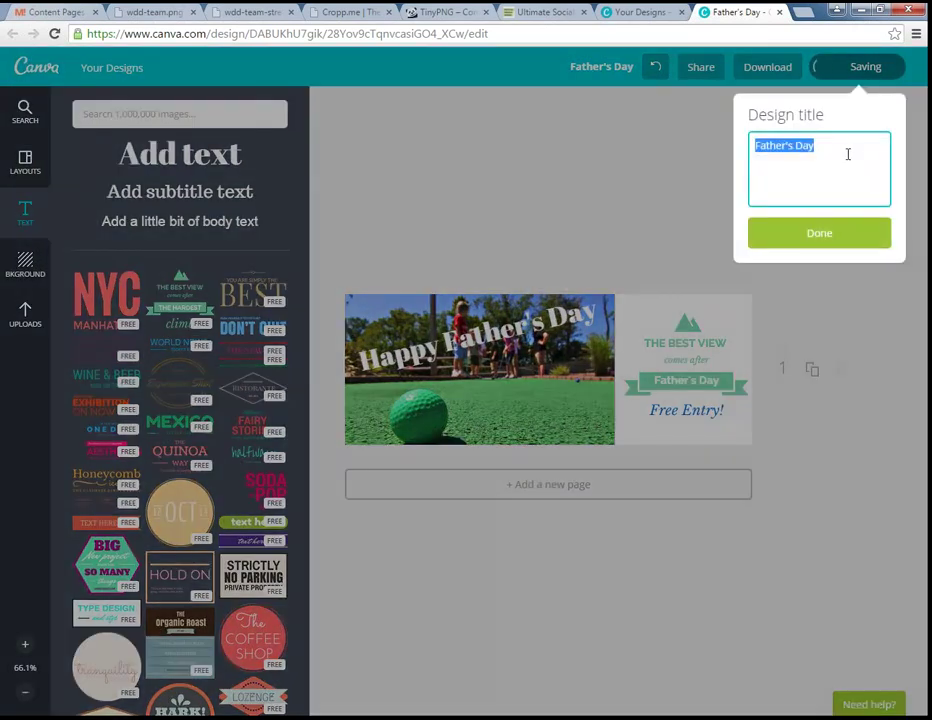
left_click(852, 151)
left_click_drag(846, 151, 640, 155)
type("wdd-father")
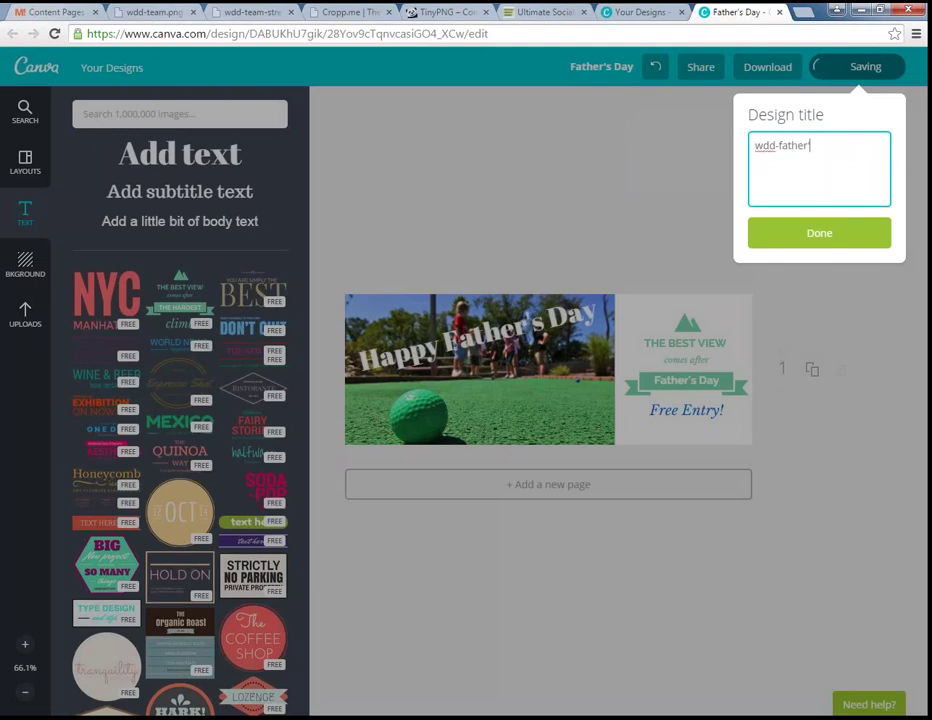
type("s-day-")
type("2015")
key("BackSpace")
key("BackSpace")
key("BackSpace")
key("BackSpace")
type("special-2015")
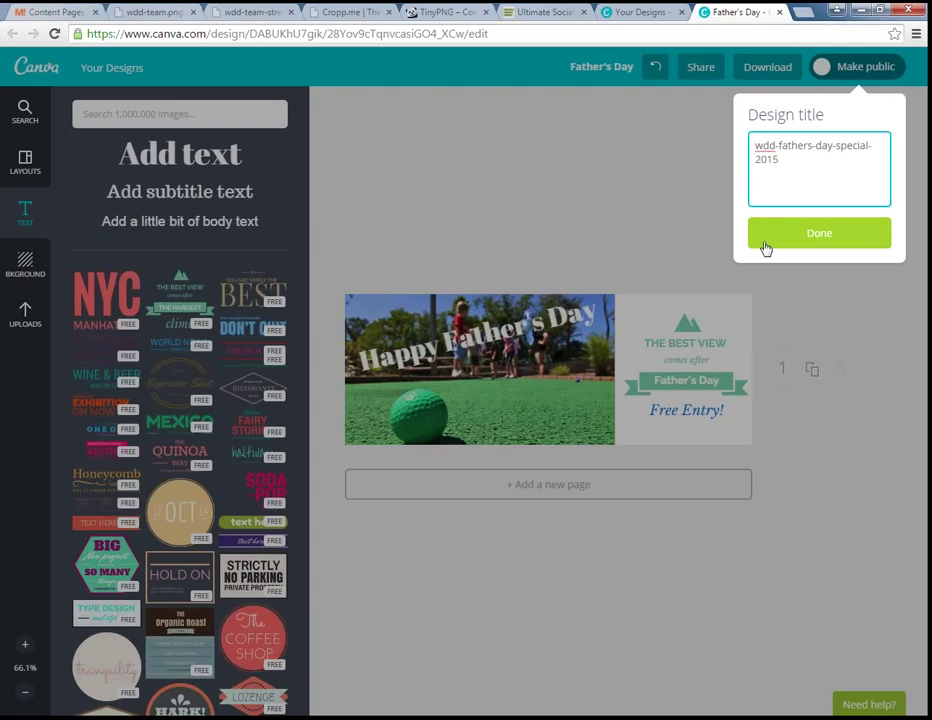
left_click(762, 238)
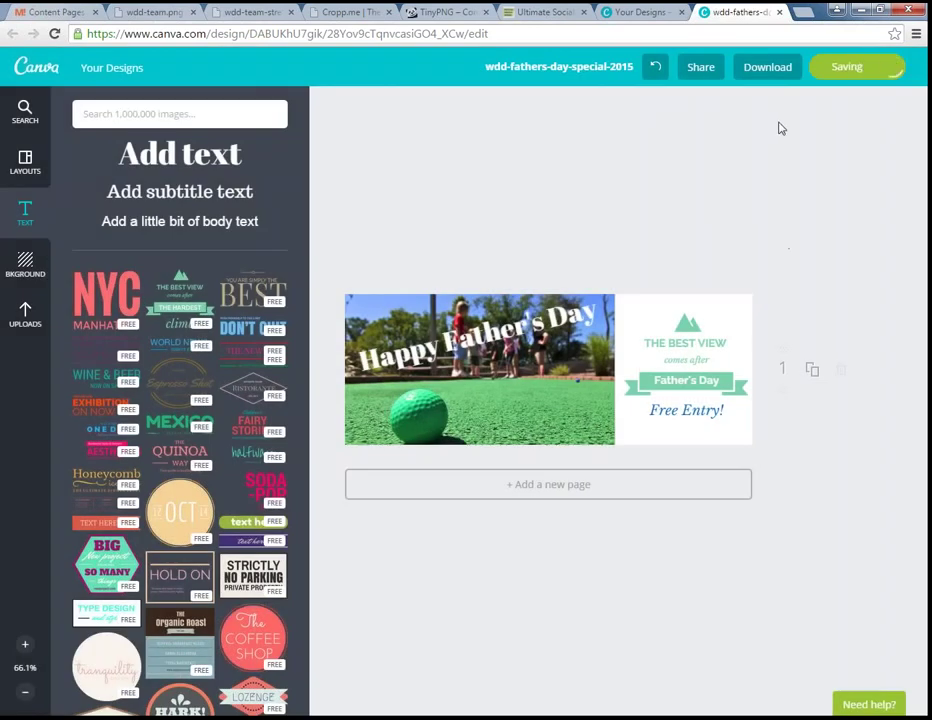
Download the design as an image, view the downloaded PNG and close the viewer
left_click(752, 68)
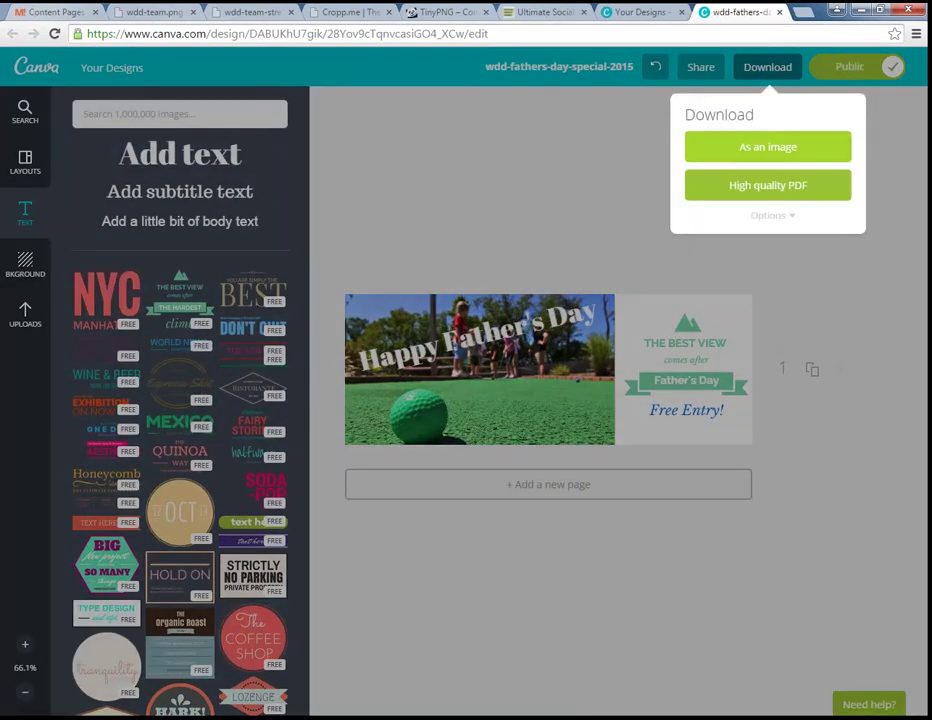
left_click(749, 152)
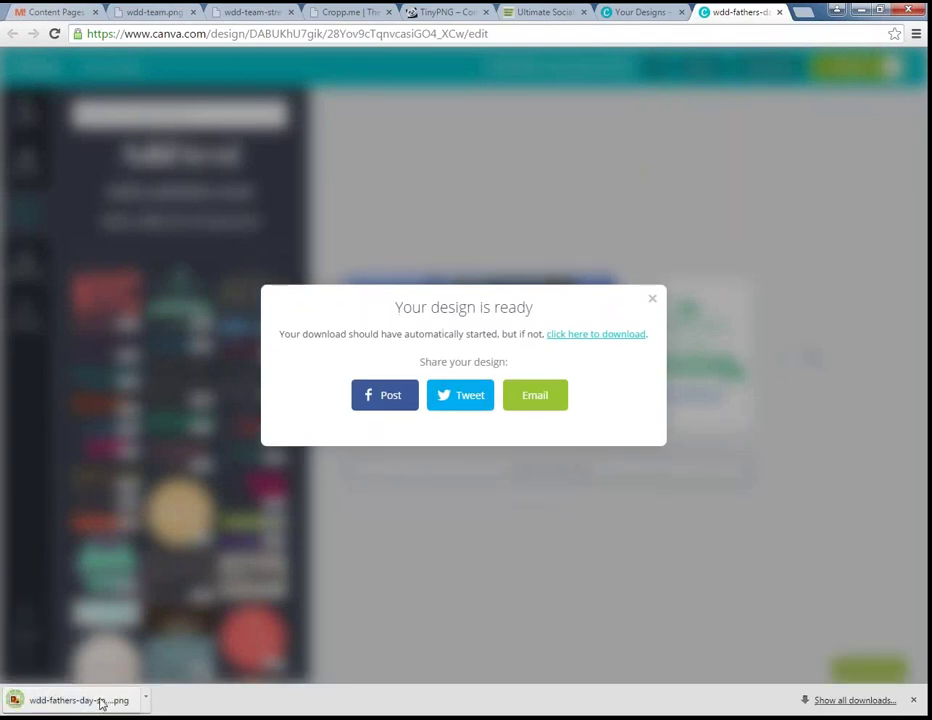
left_click(100, 702)
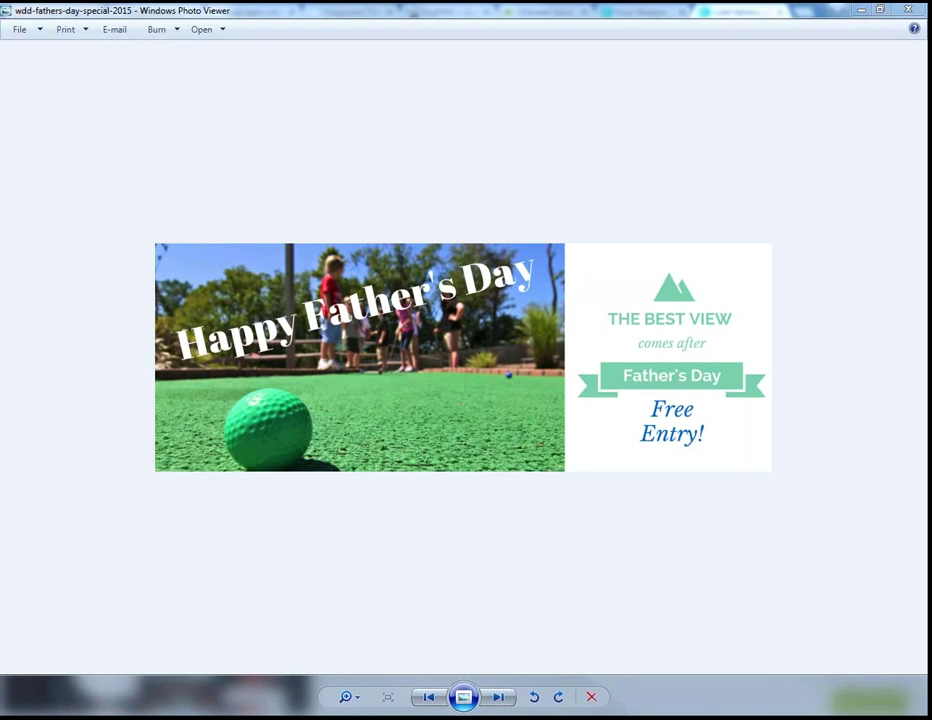
left_click(909, 10)
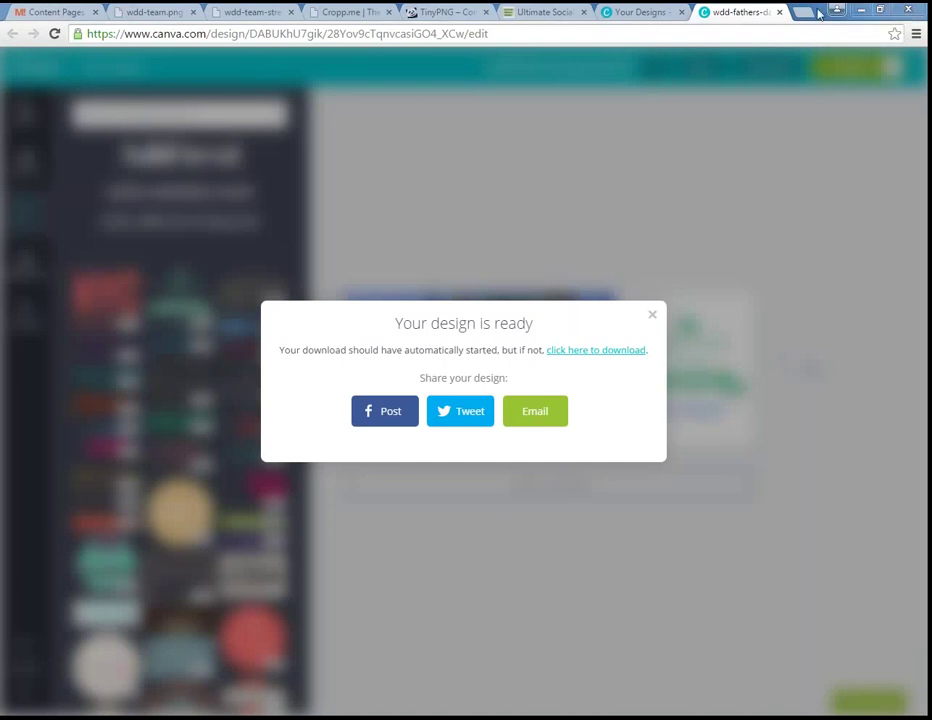
Open wddonline.com in a new browser tab and follow its Facebook link to view the company page's cover image
key("ctrl+t")
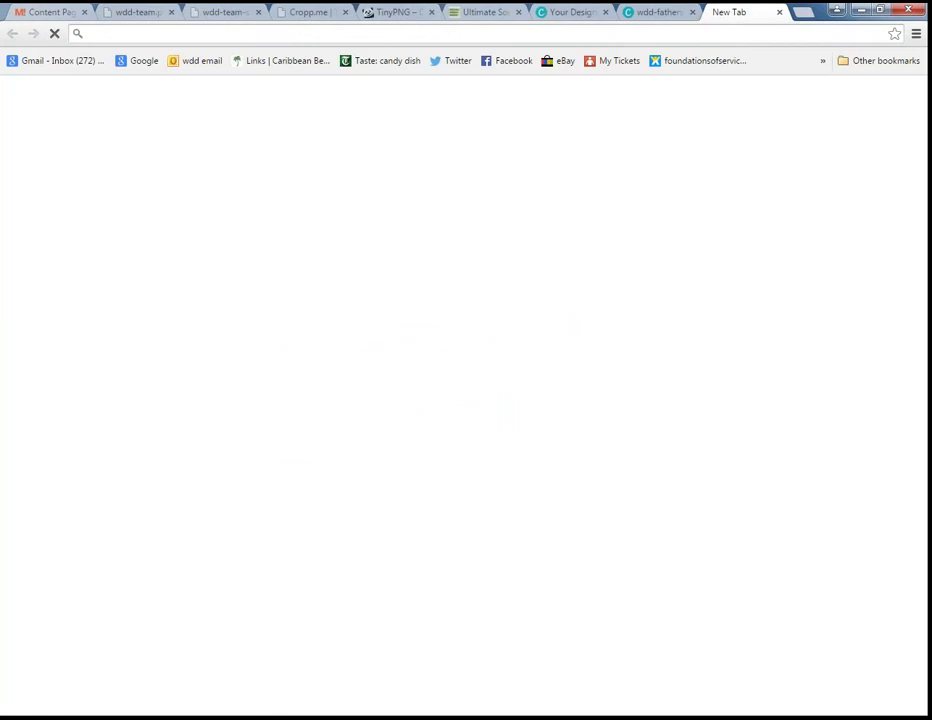
type("wdd")
key("Return")
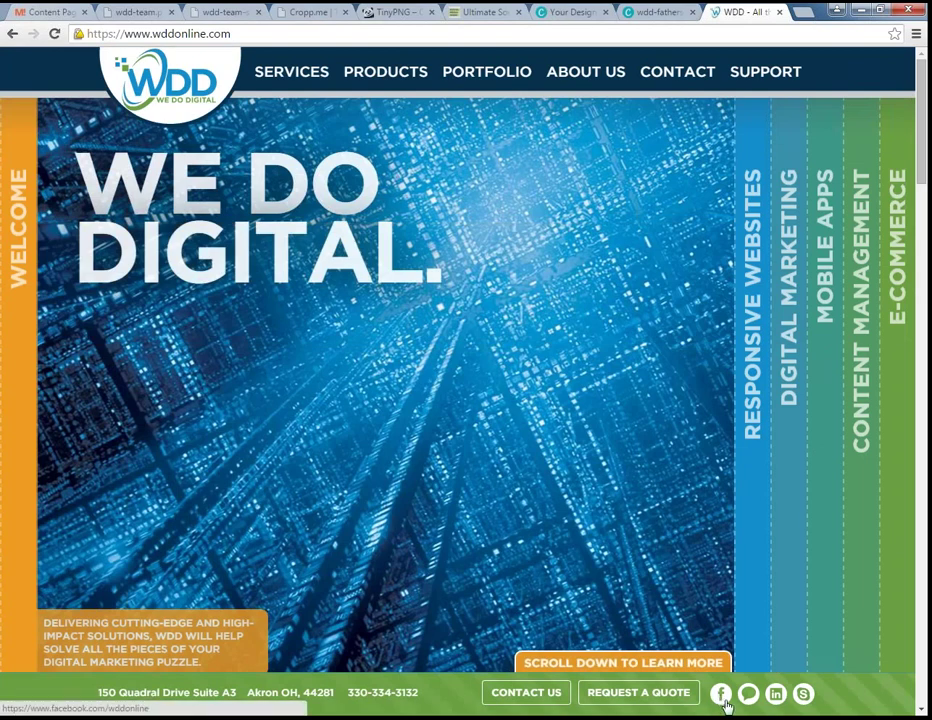
left_click(722, 698)
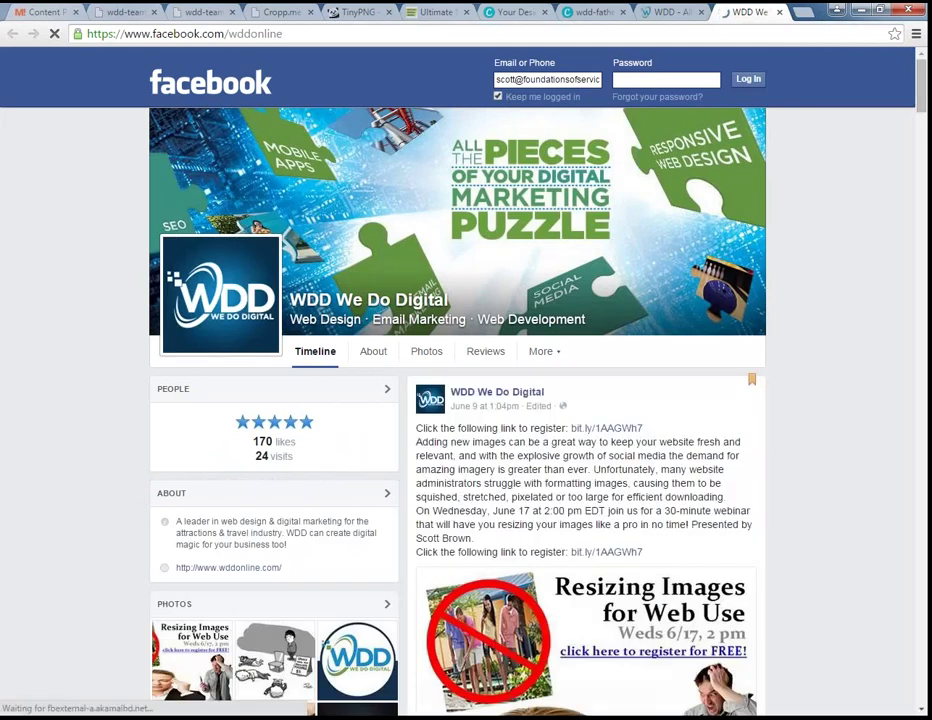
scroll(728, 666, "down", 1)
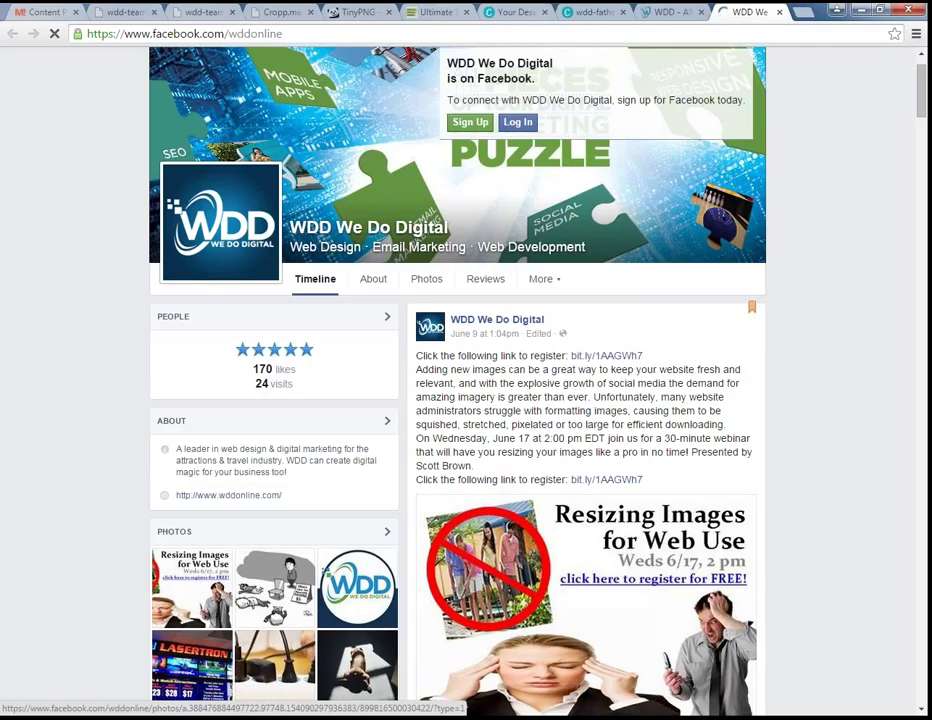
Return to the WDD website and view its Responsive Websites, Digital Marketing and Mobile Apps banner slides
key("ctrl+shift+Tab")
left_click(753, 431)
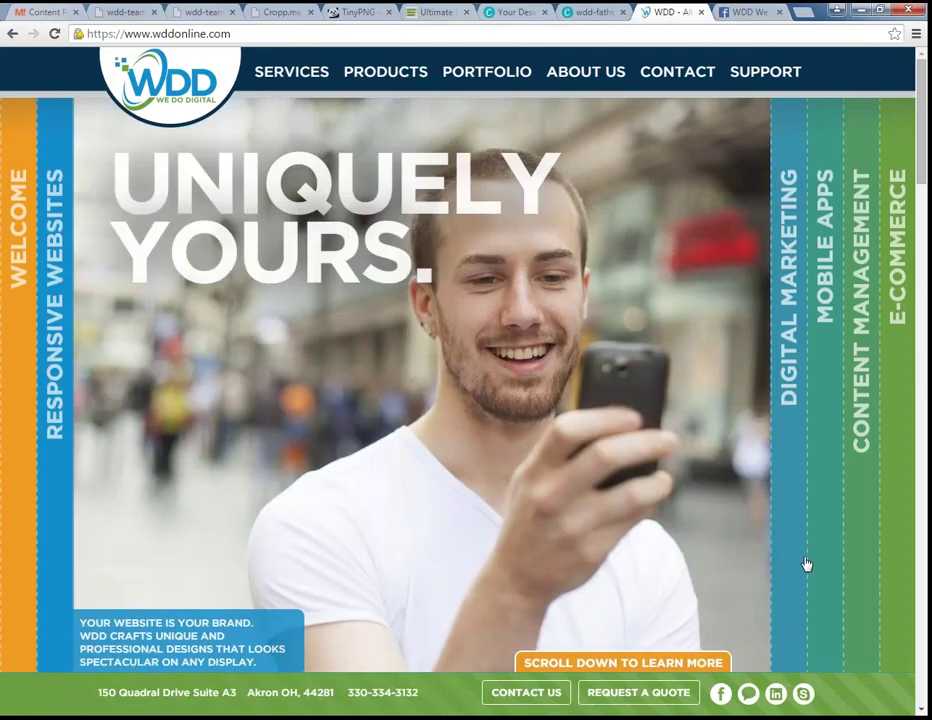
left_click(806, 565)
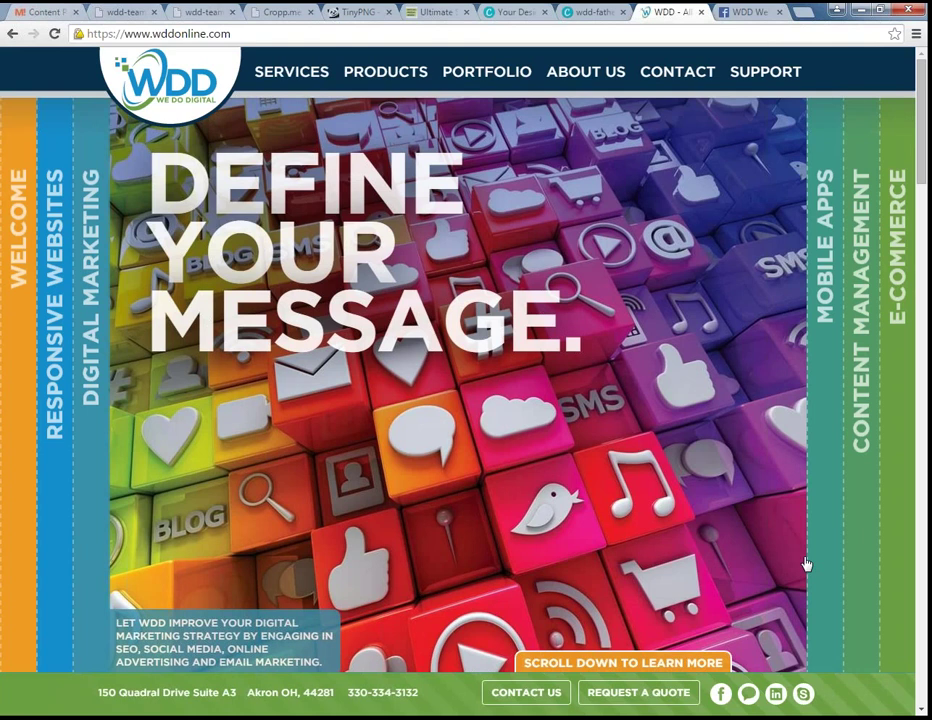
left_click(806, 565)
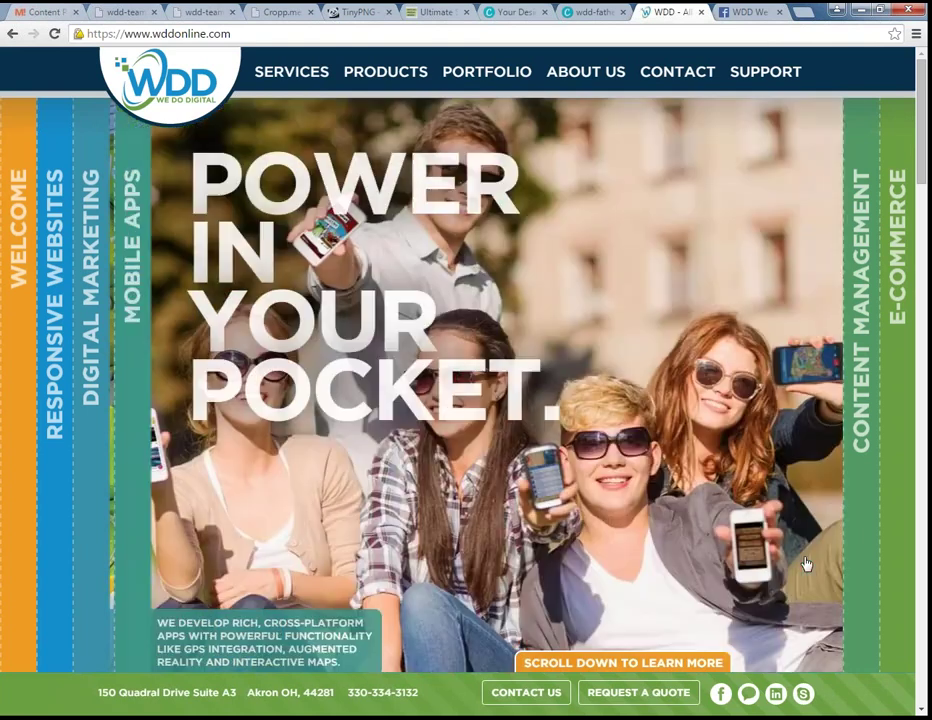